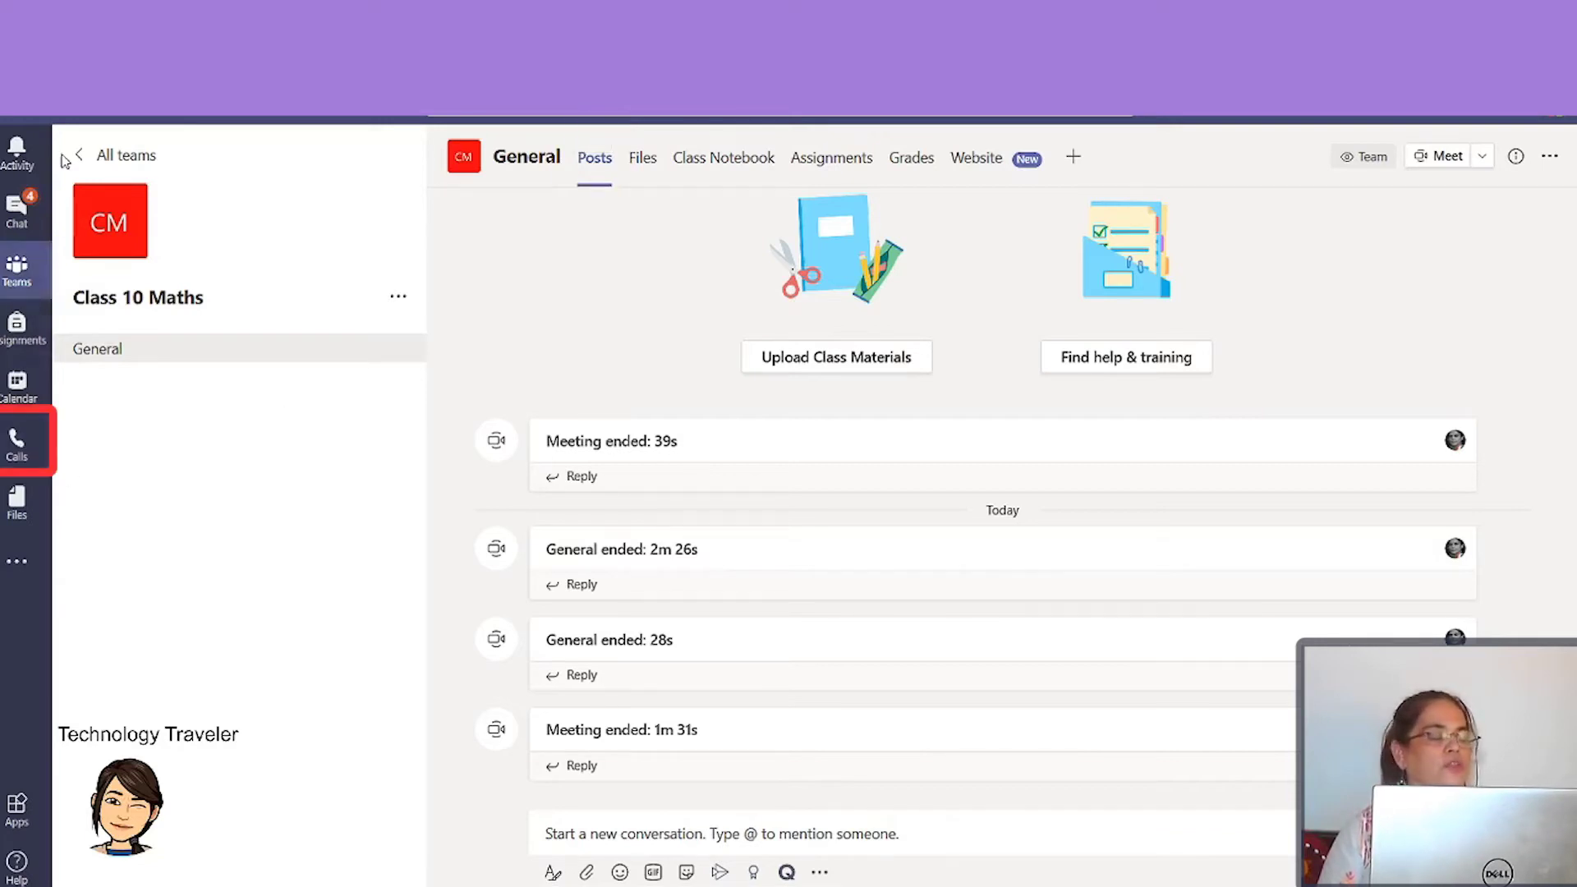
View the speed dial contacts available for calls and open the chats
left_click(14, 454)
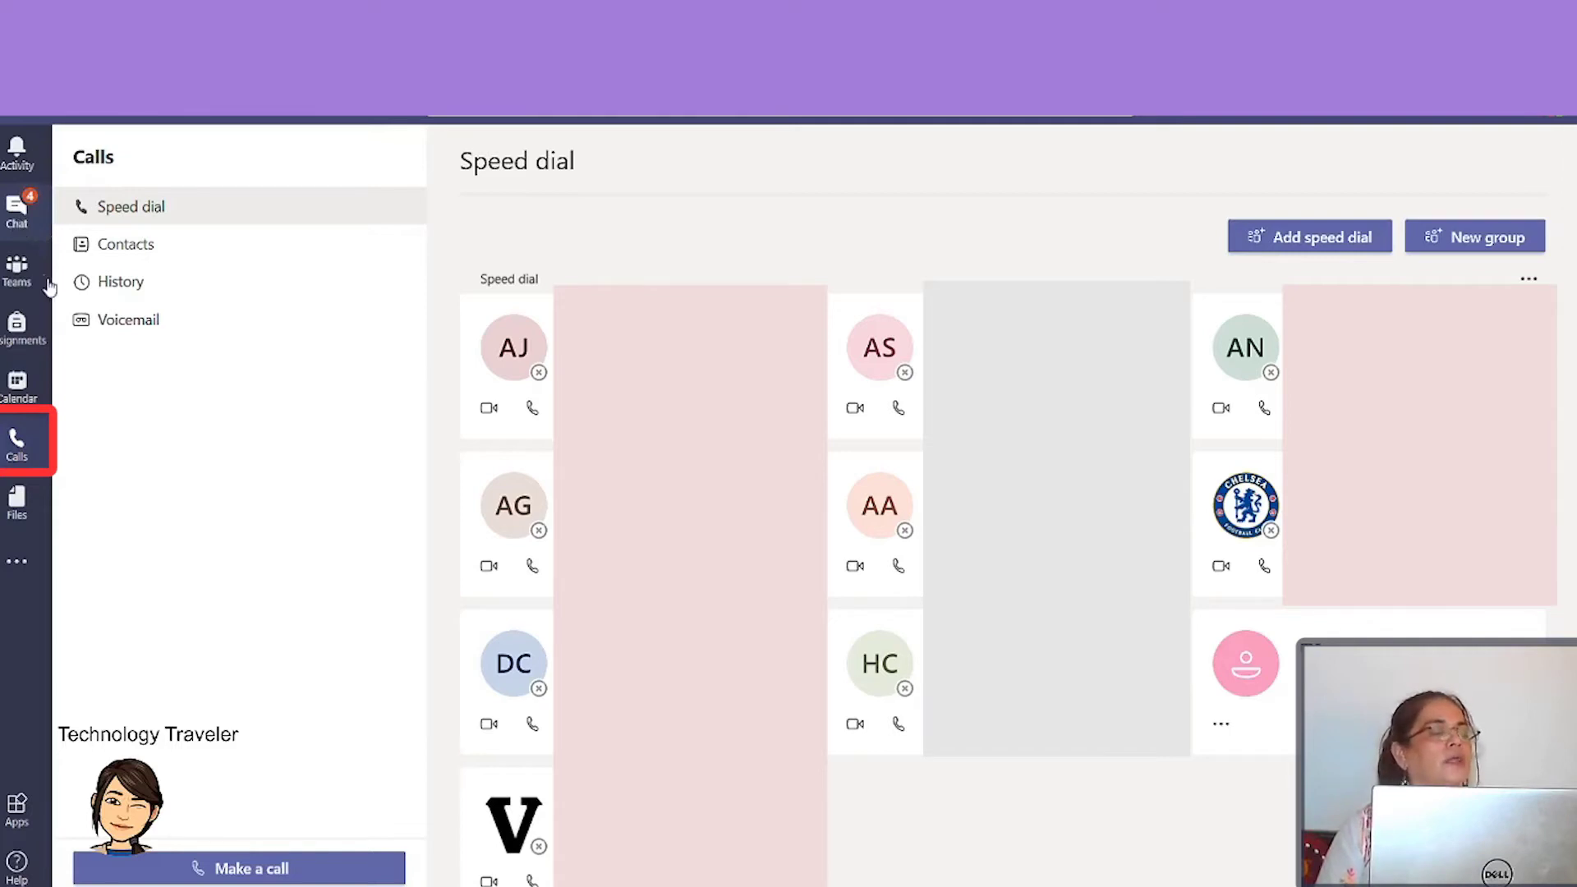
left_click(18, 215)
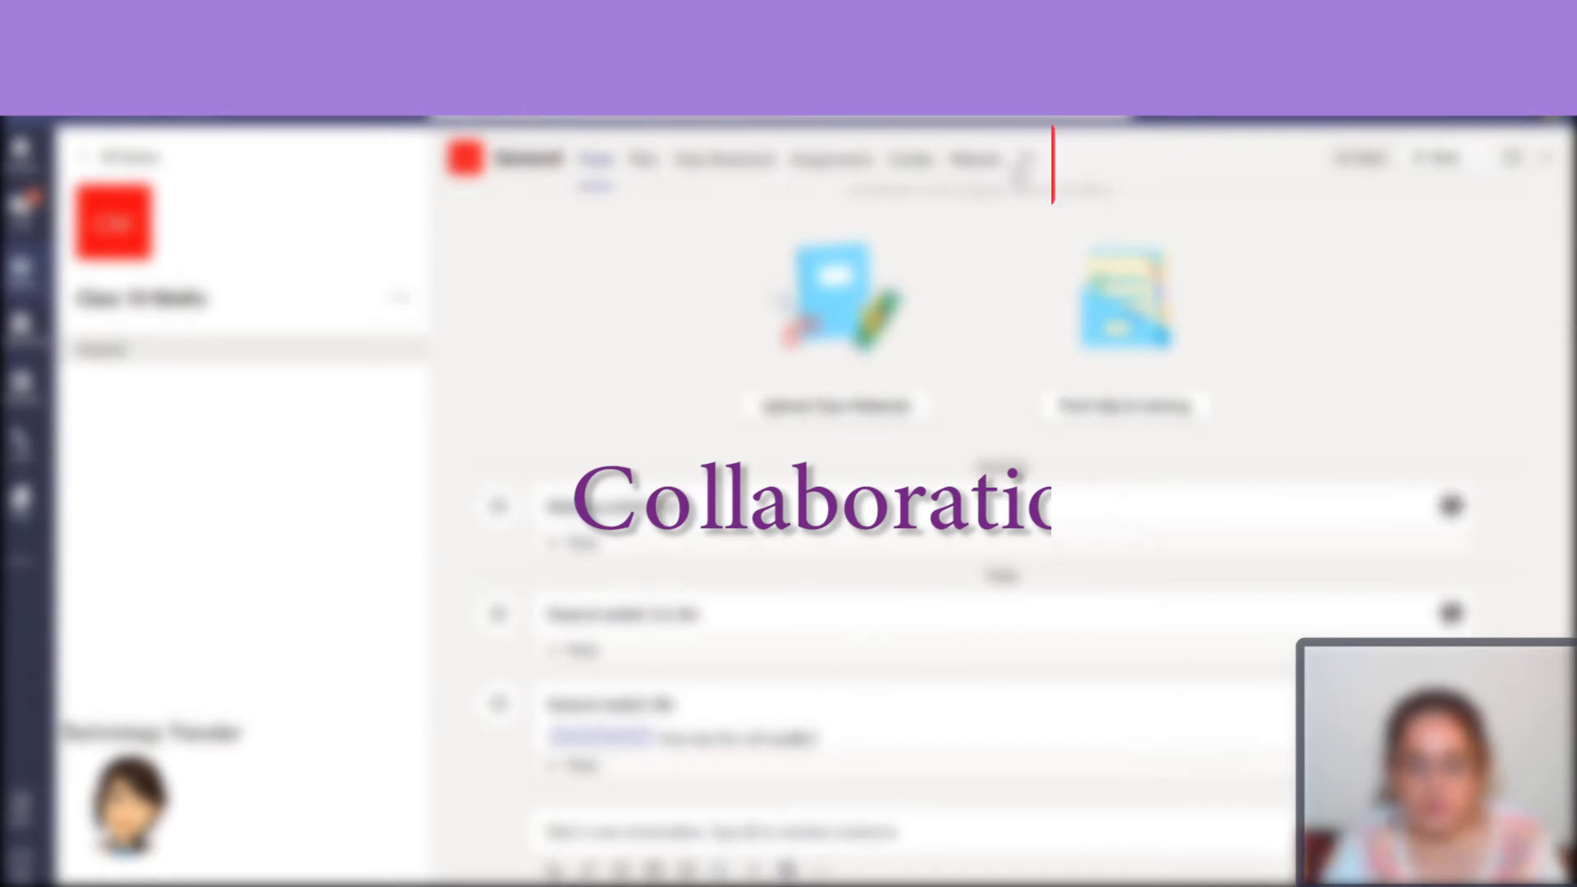
Browse the apps that can be added as a tab to the General channel of Class 10 Maths
left_click(1026, 160)
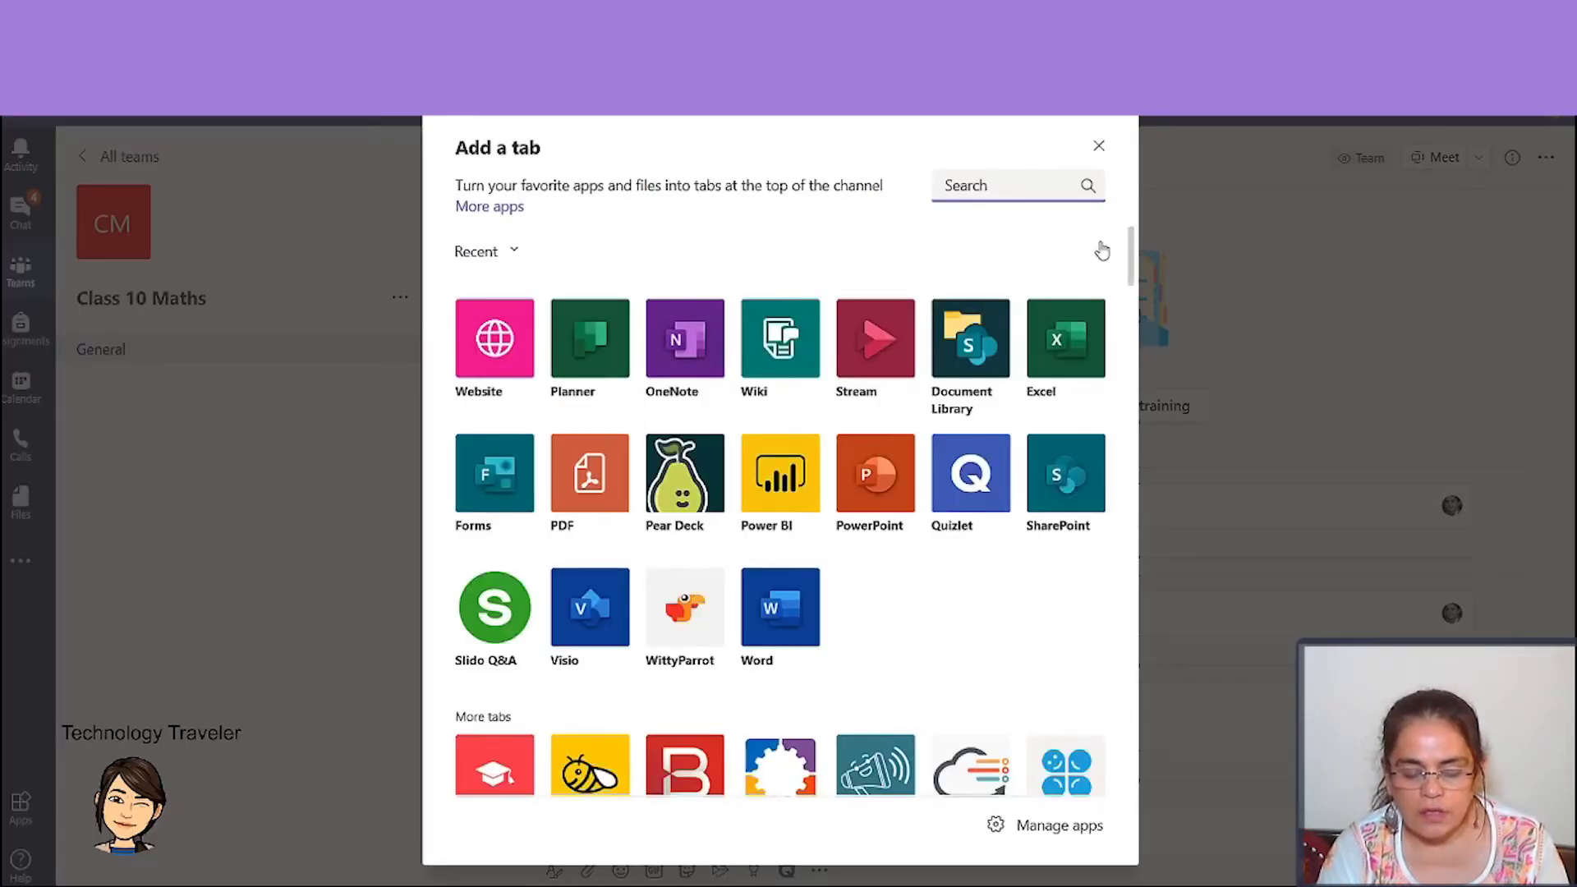
left_click_drag(1133, 250, 1131, 782)
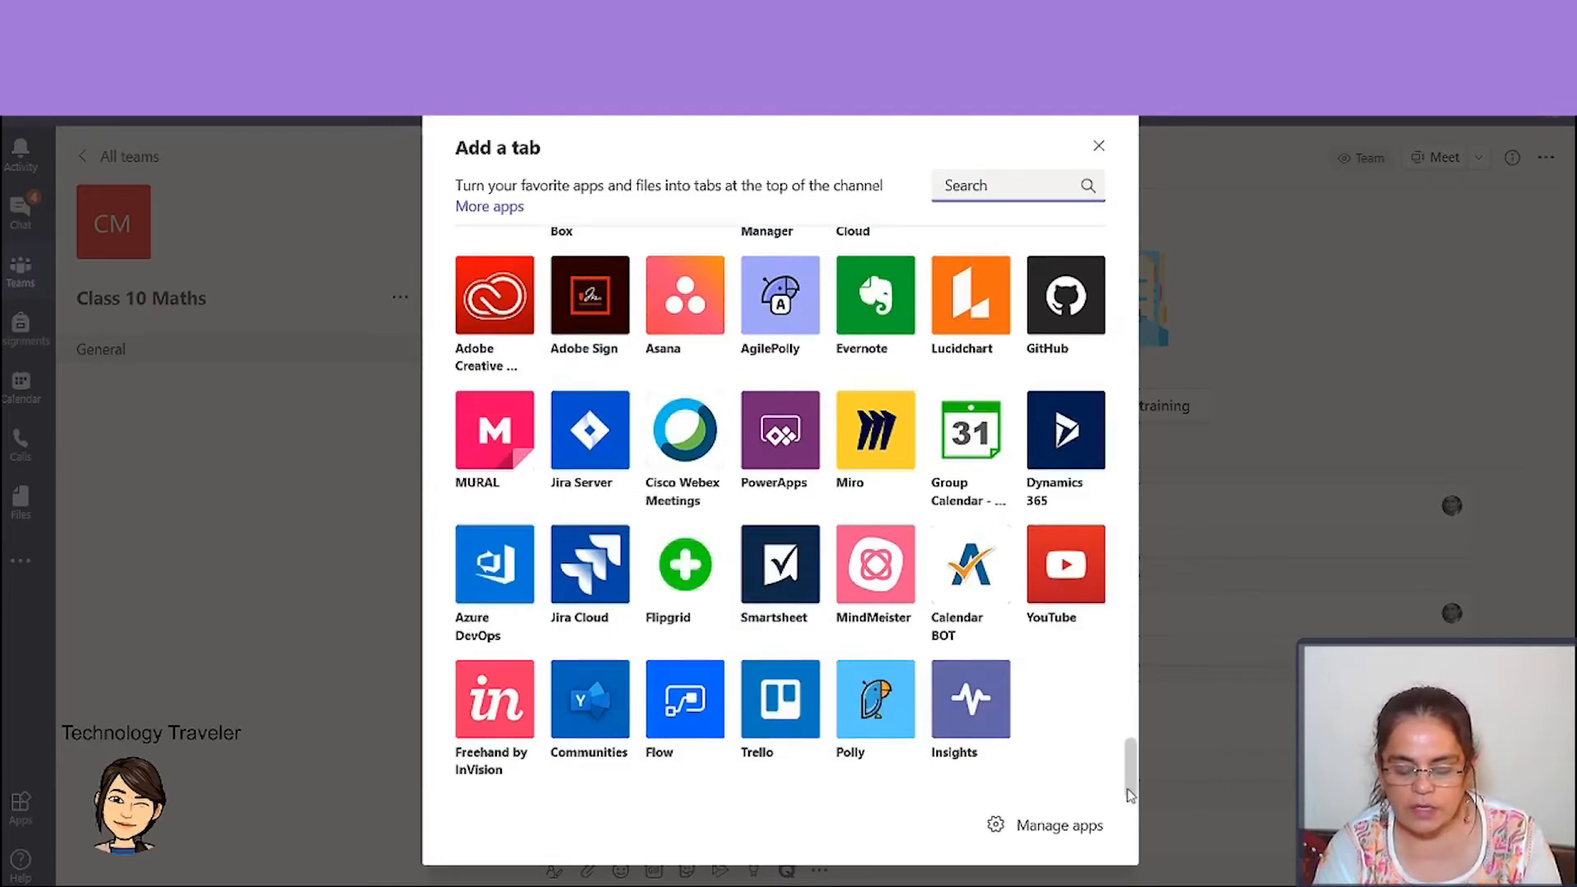
scroll(1131, 619, "up", 1)
left_click_drag(1130, 619, 1113, 250)
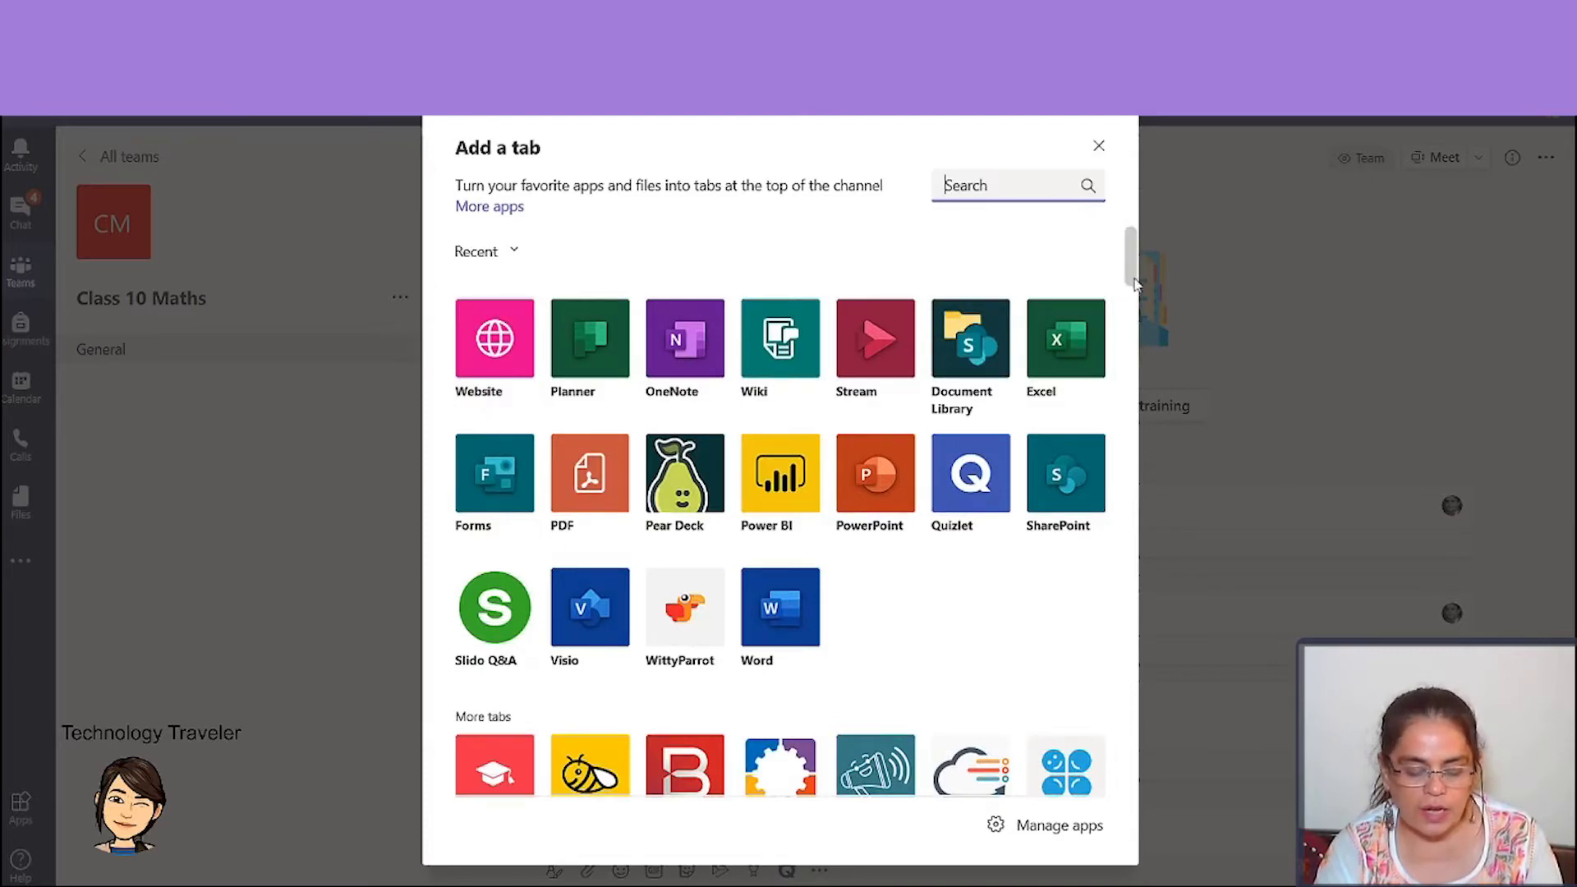
scroll(1136, 283, "down", 4)
scroll(1136, 283, "up", 4)
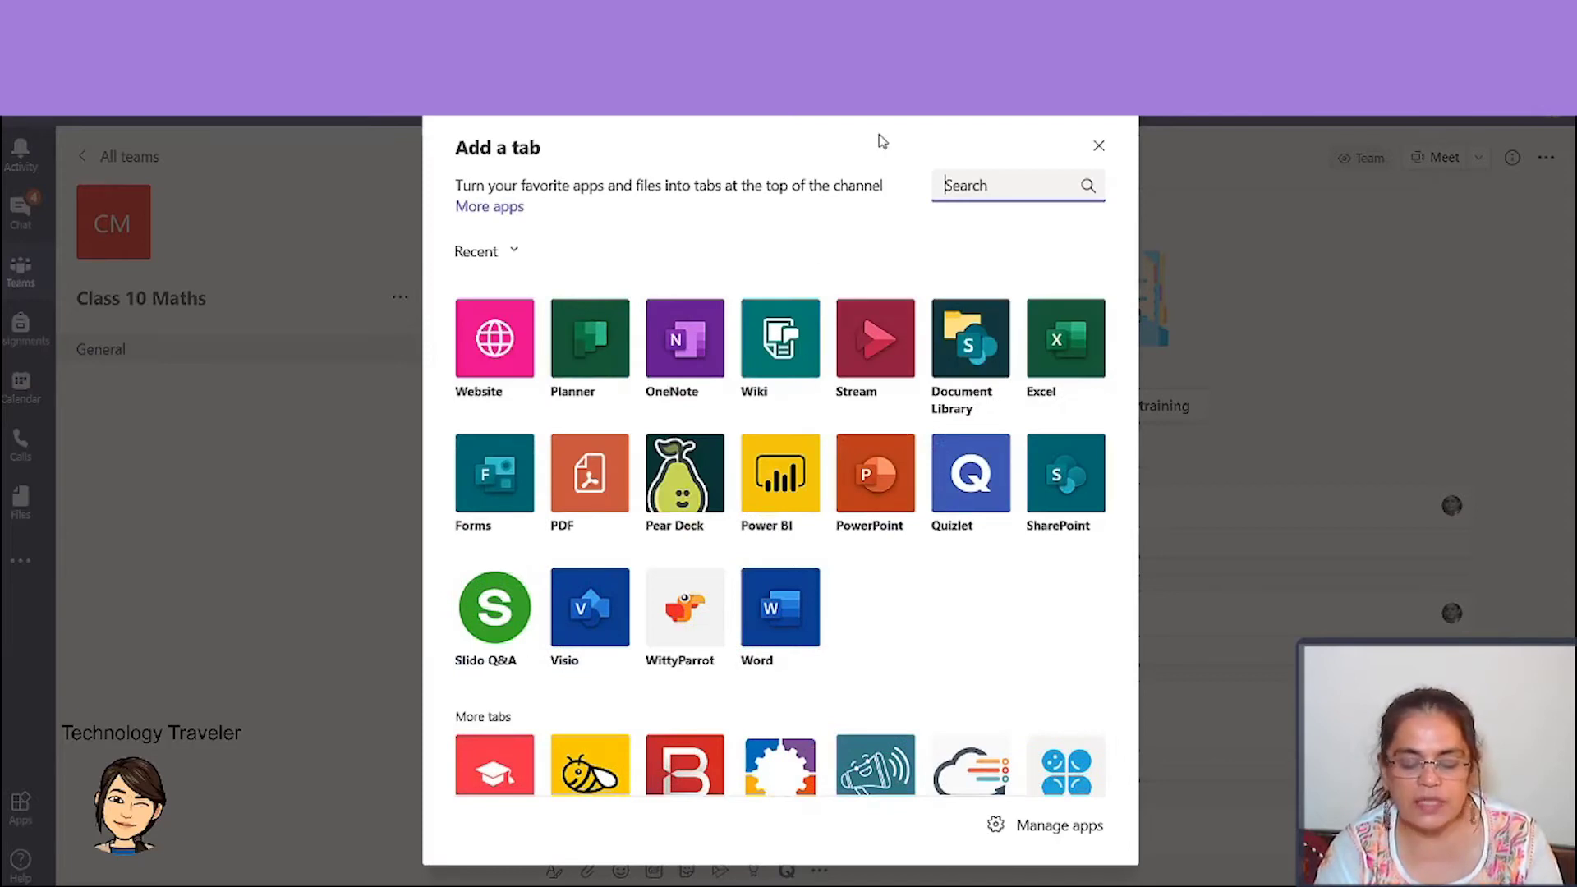
left_click_drag(846, 332, 1018, 215)
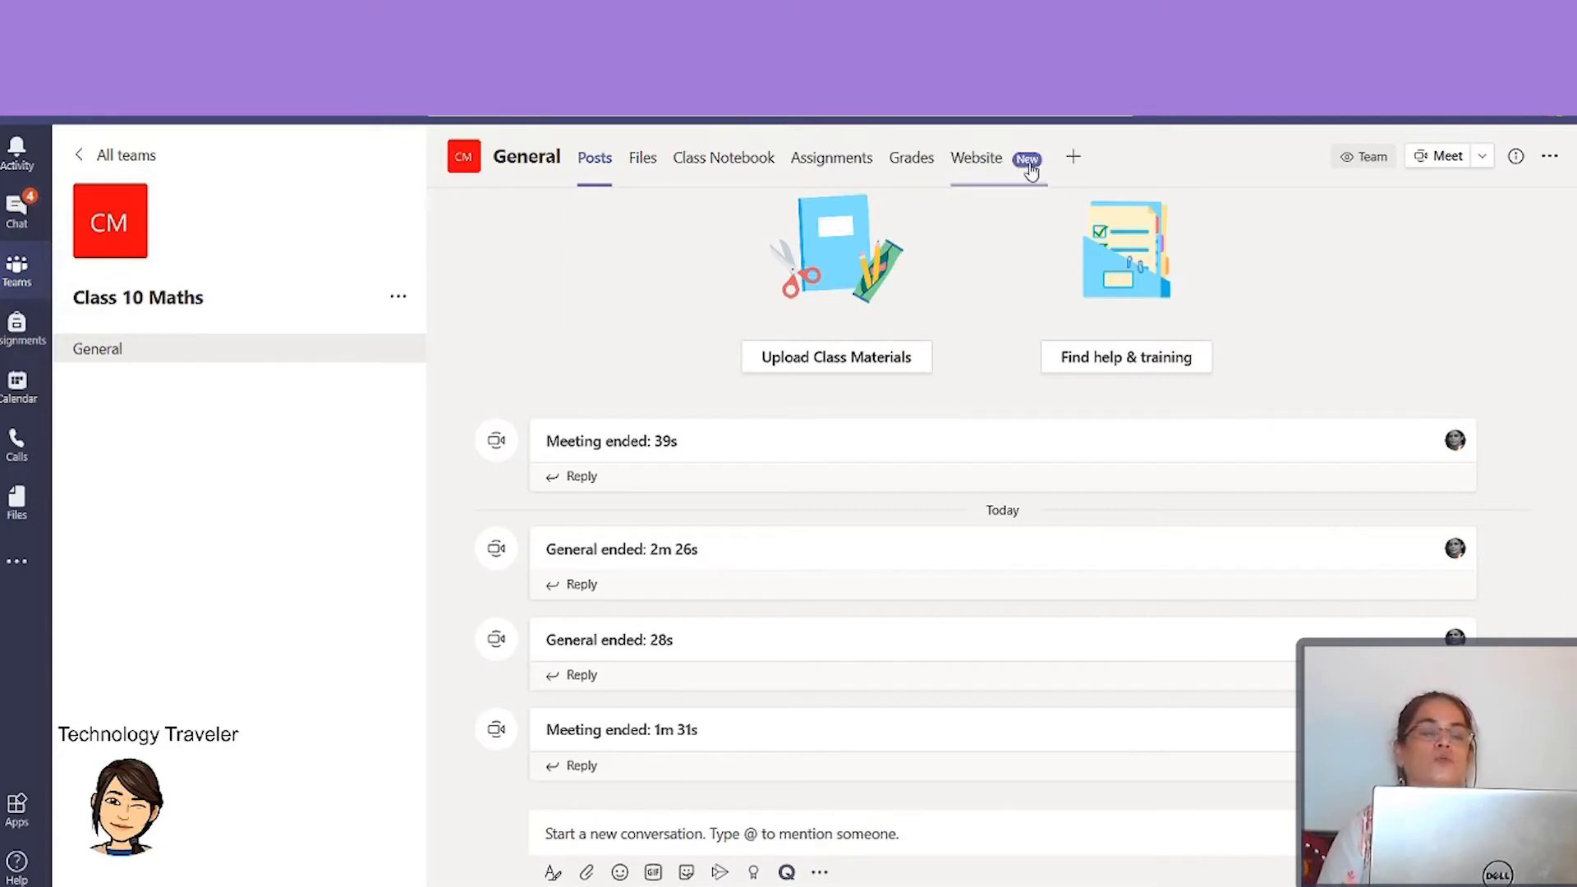
View the General channel's files and open a blank new assignment form for Class 10 Maths
left_click(643, 162)
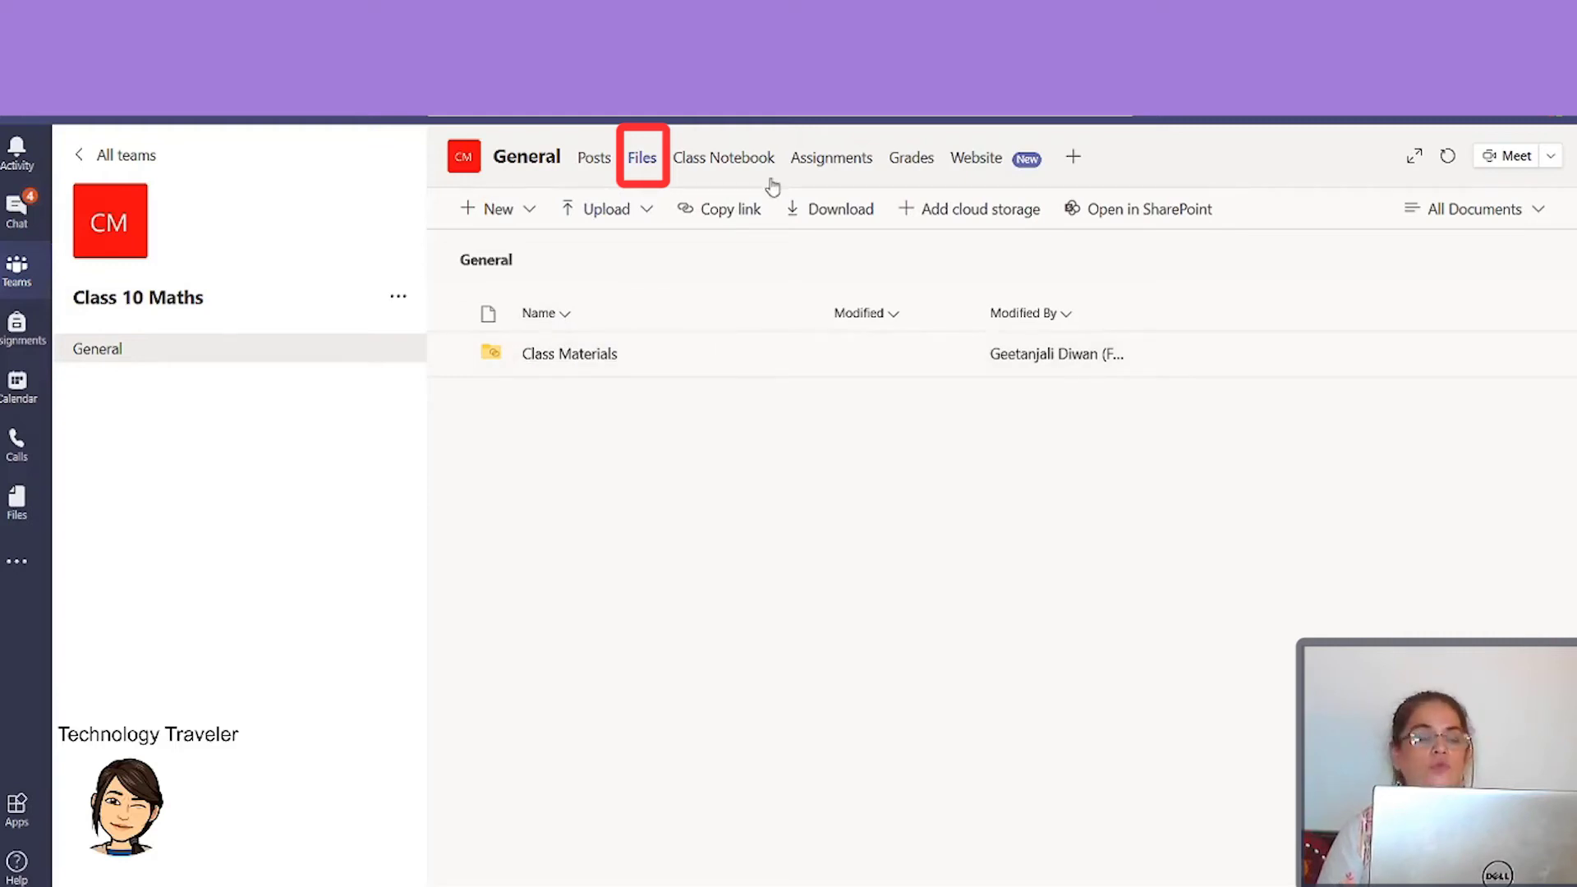
left_click(822, 164)
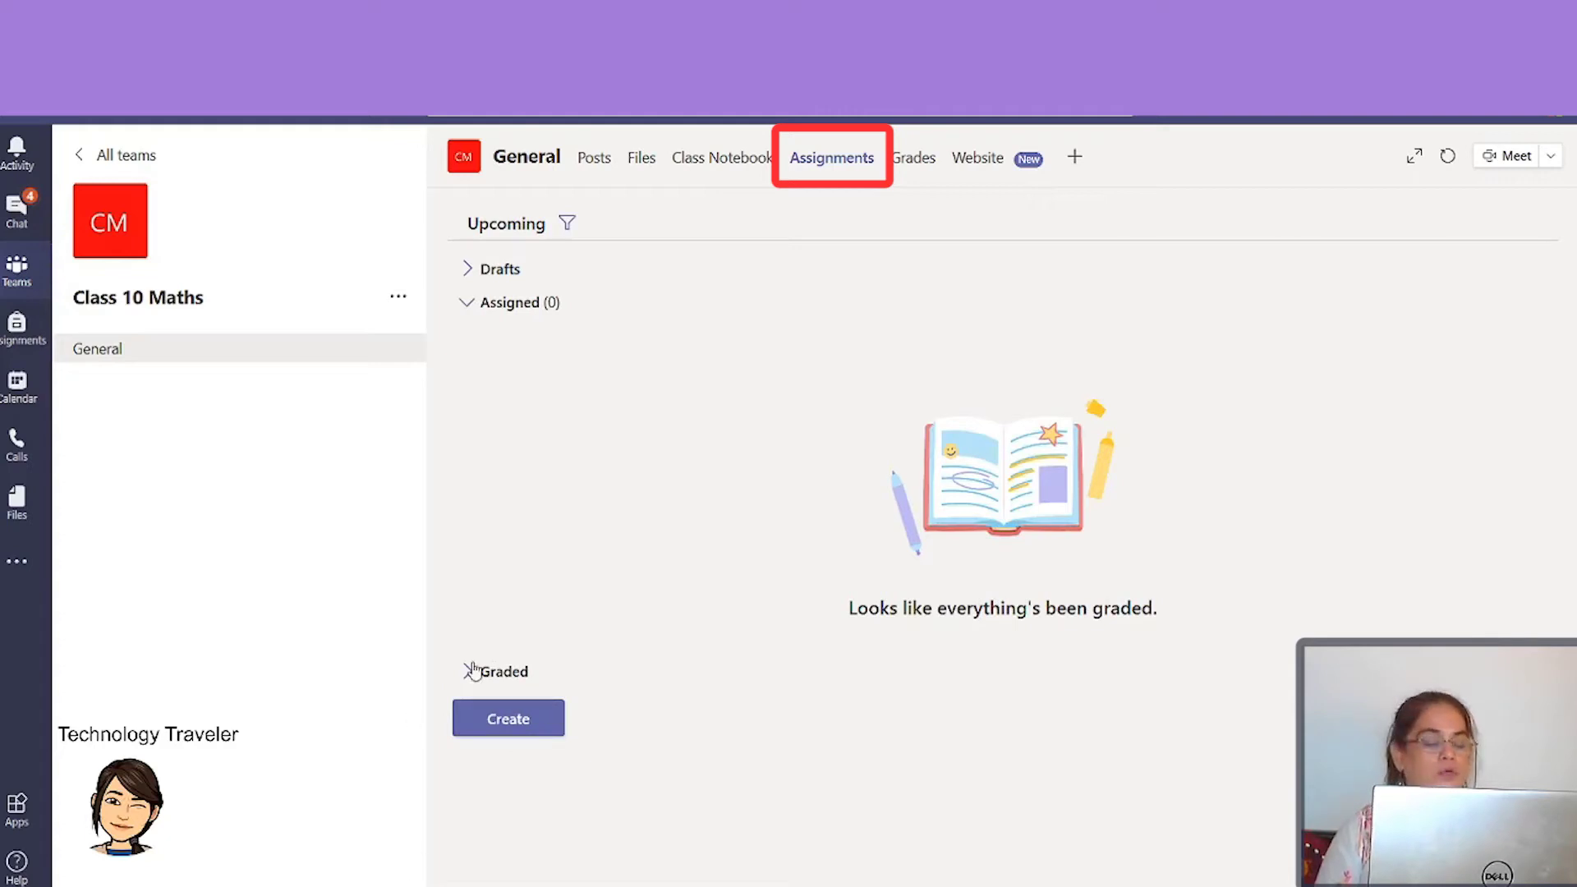
left_click(511, 721)
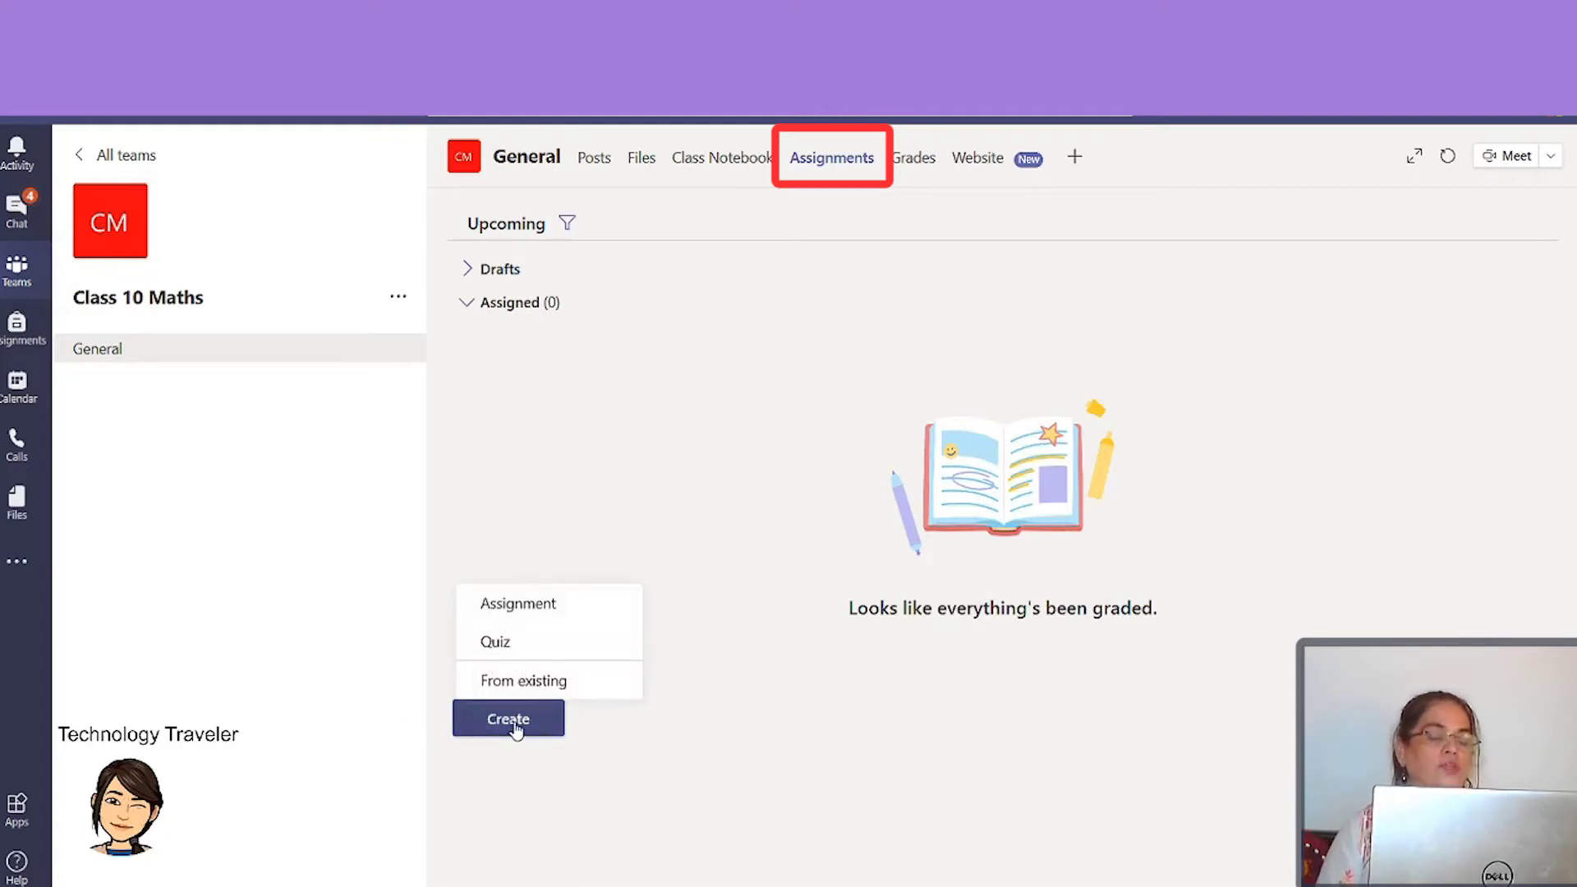
left_click(549, 606)
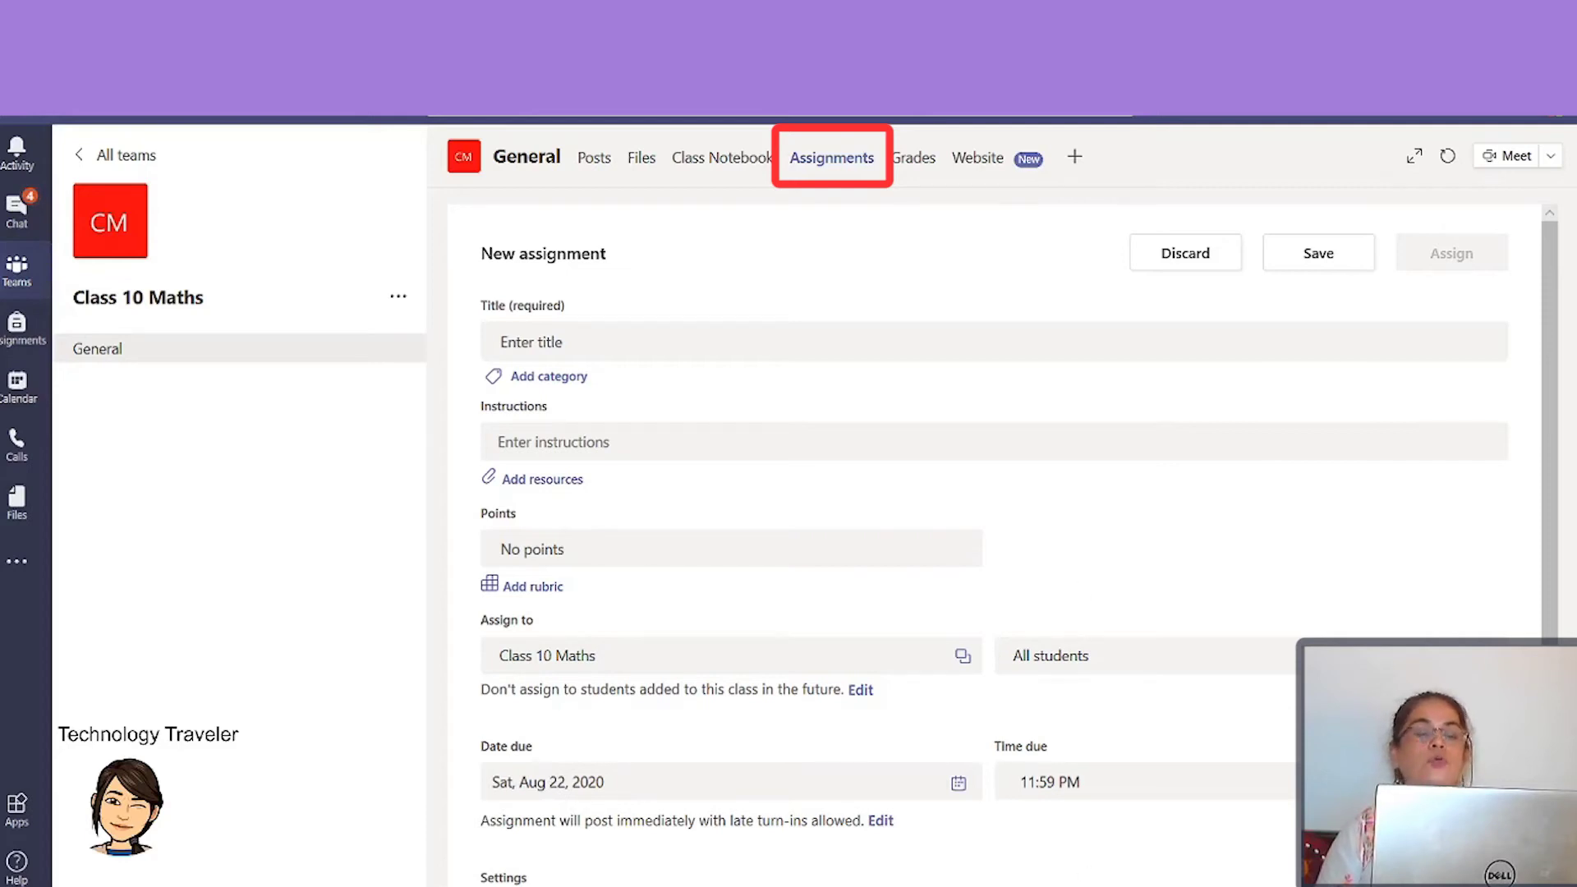
Check the class's grades page and open the class notebook
left_click(908, 164)
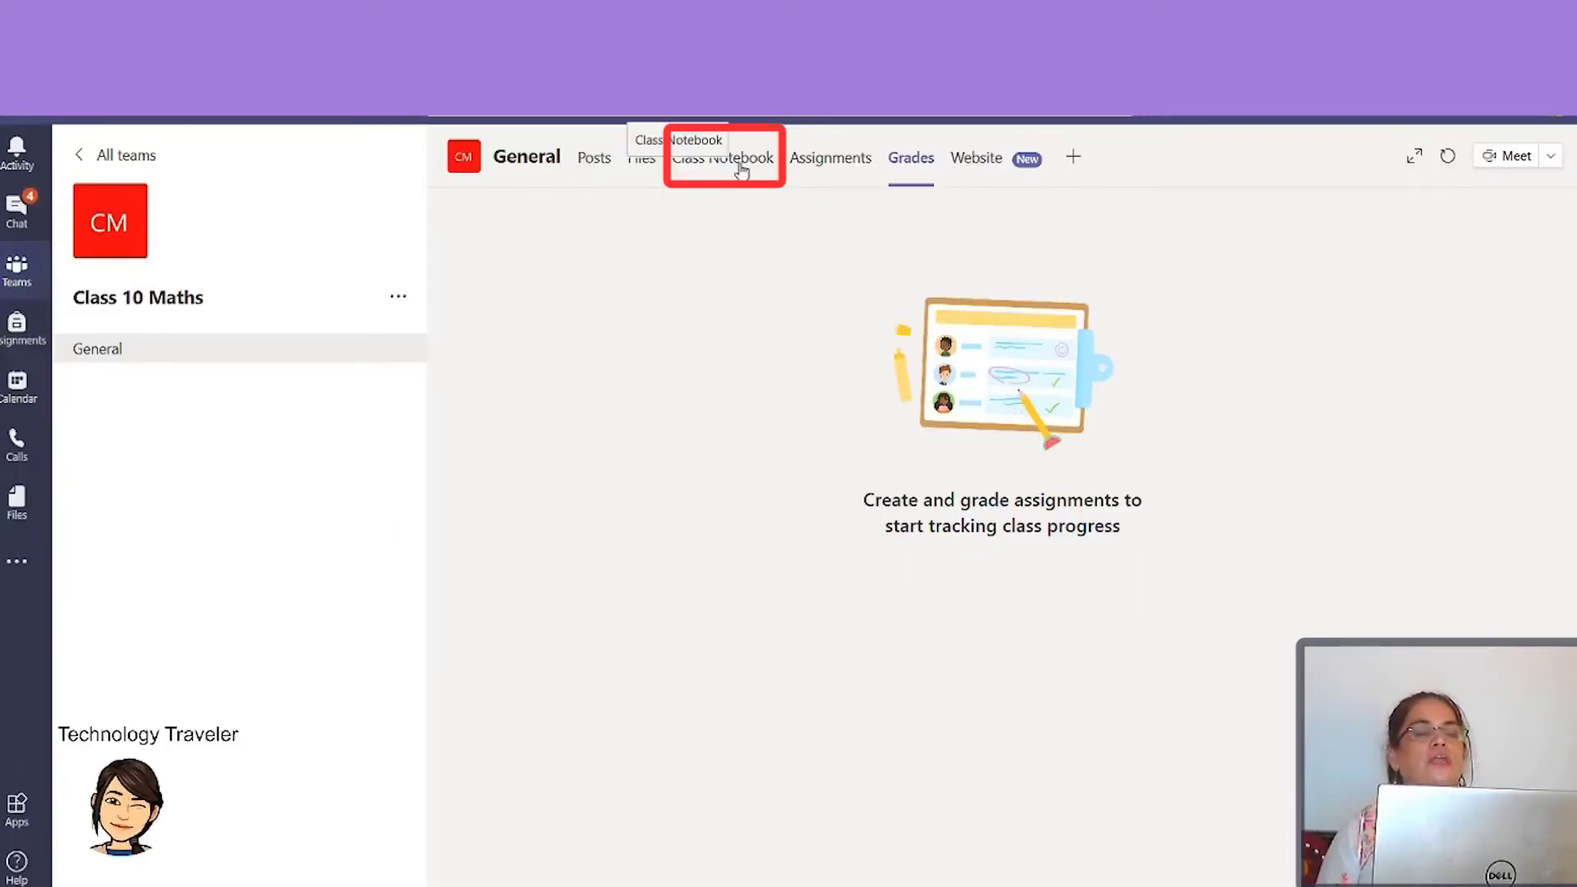
left_click(701, 169)
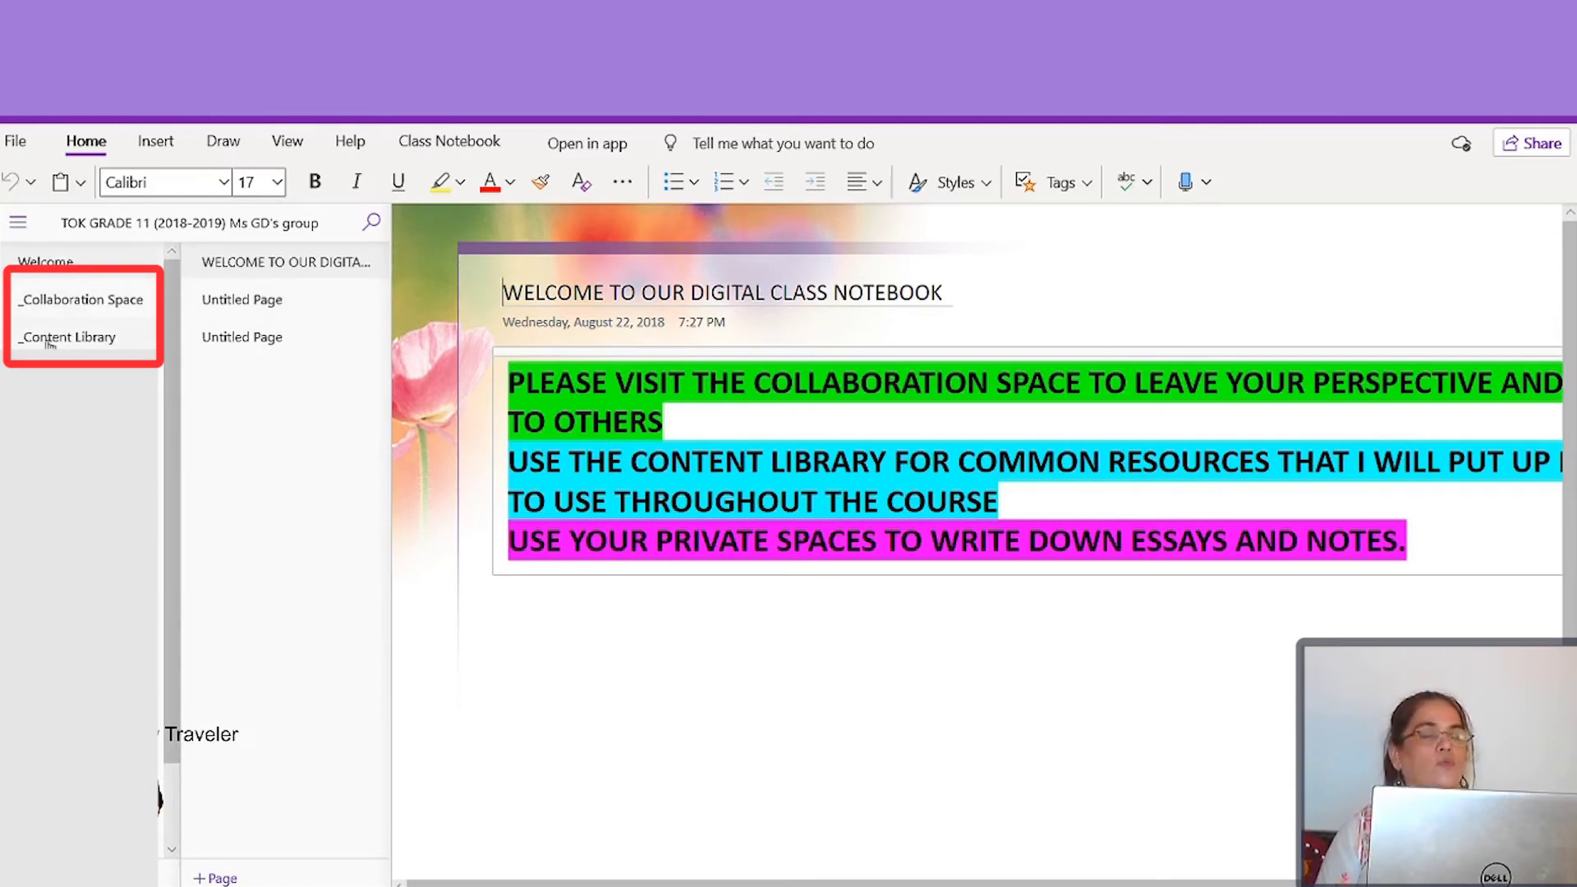
Expand the notebook's Collaboration Space and view its pages, ending on the one about hearing each other's perspective
left_click(99, 305)
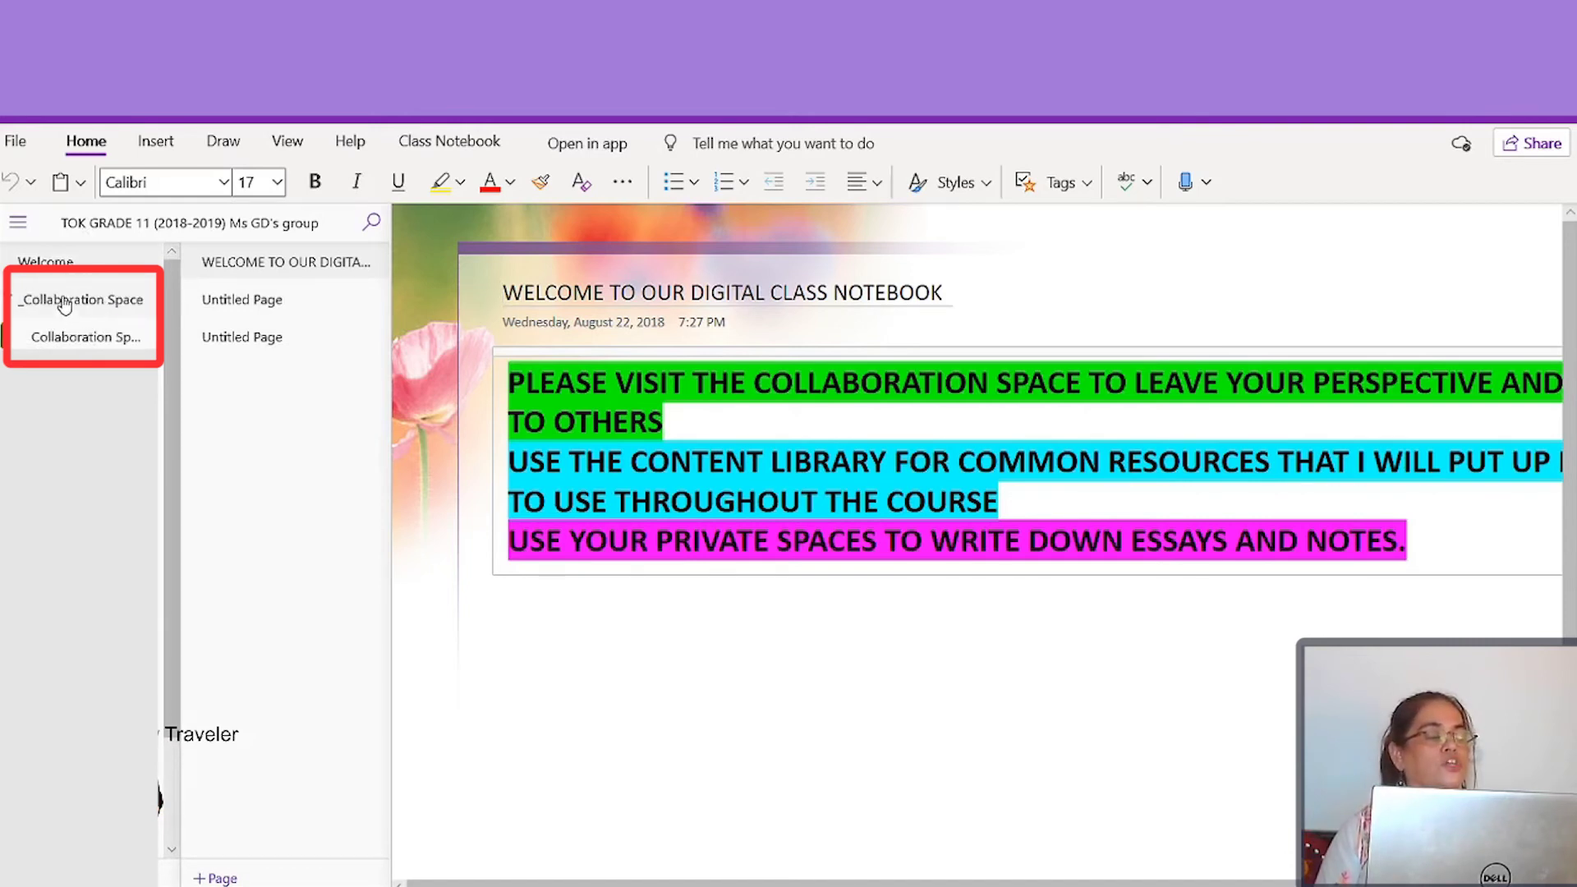
left_click(64, 305)
left_click(66, 311)
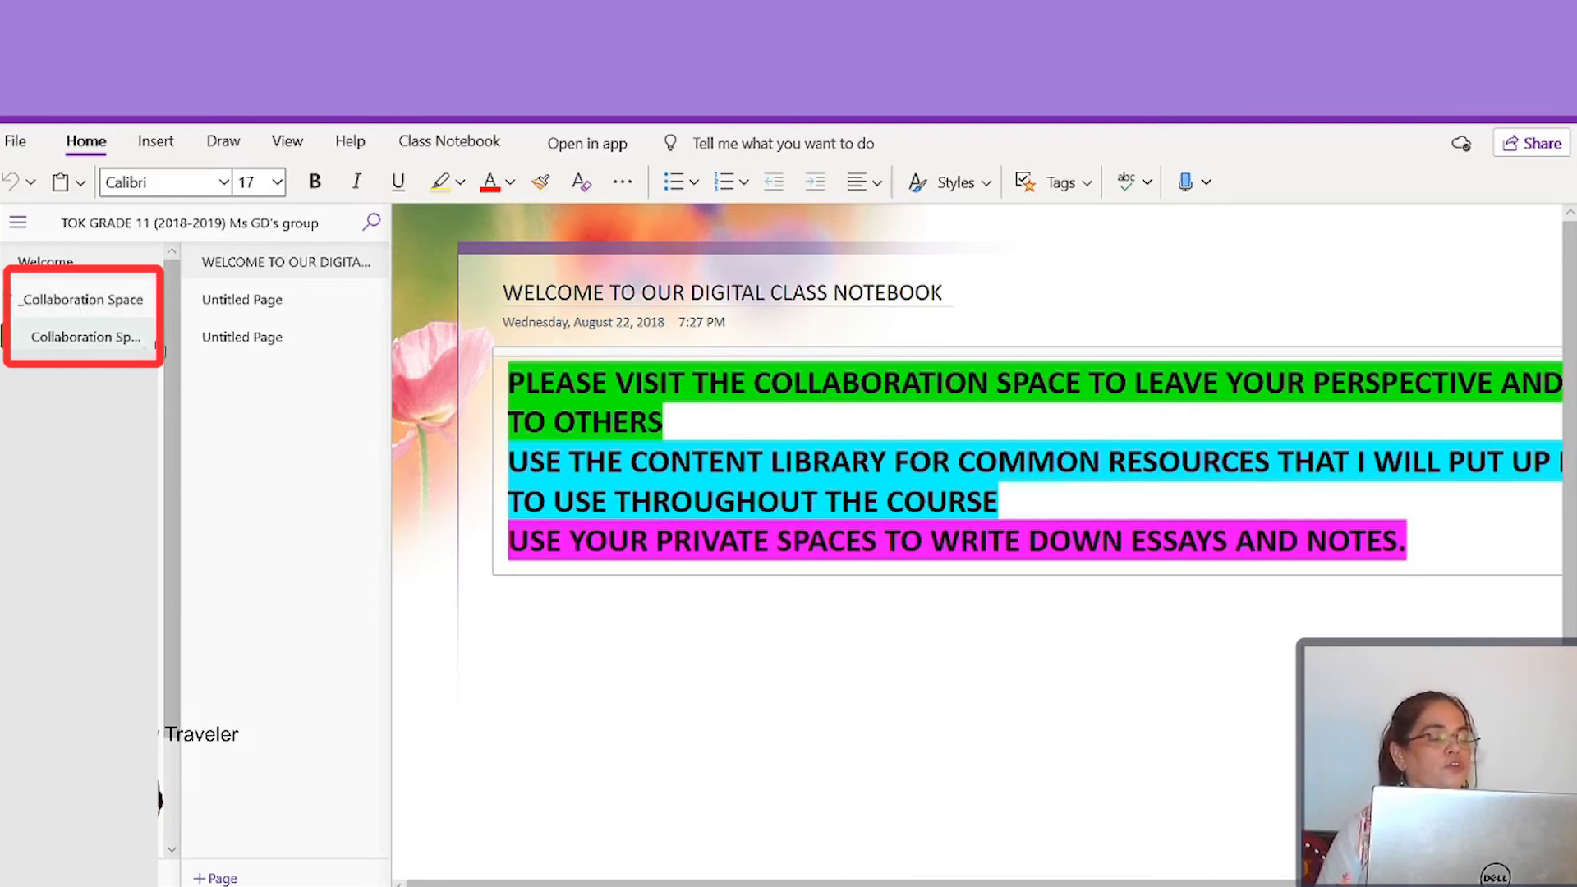
left_click(86, 338)
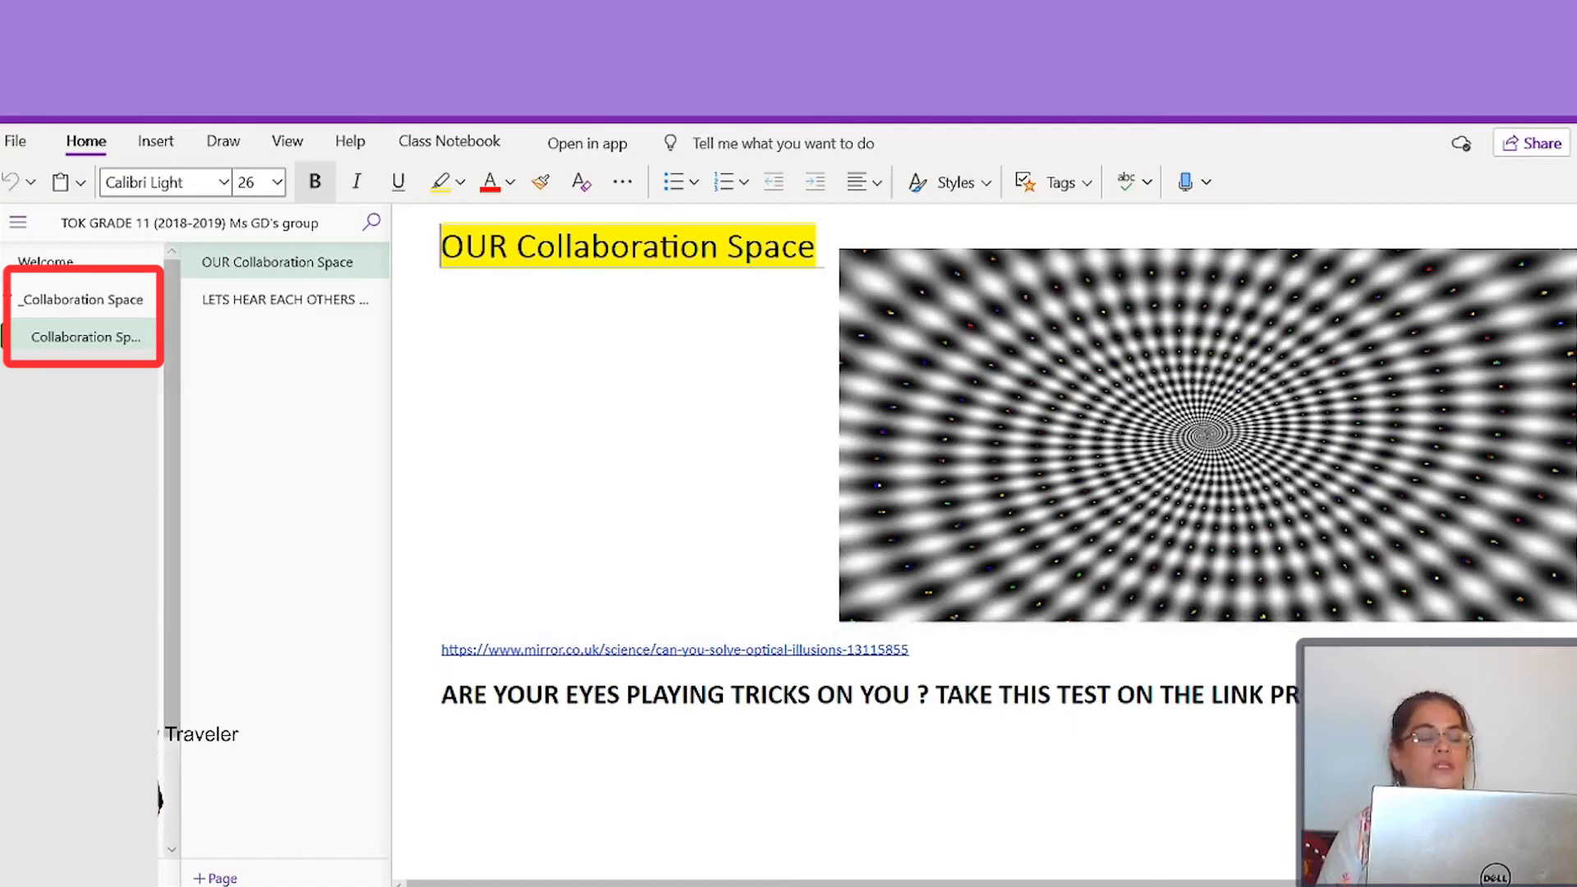
left_click(273, 310)
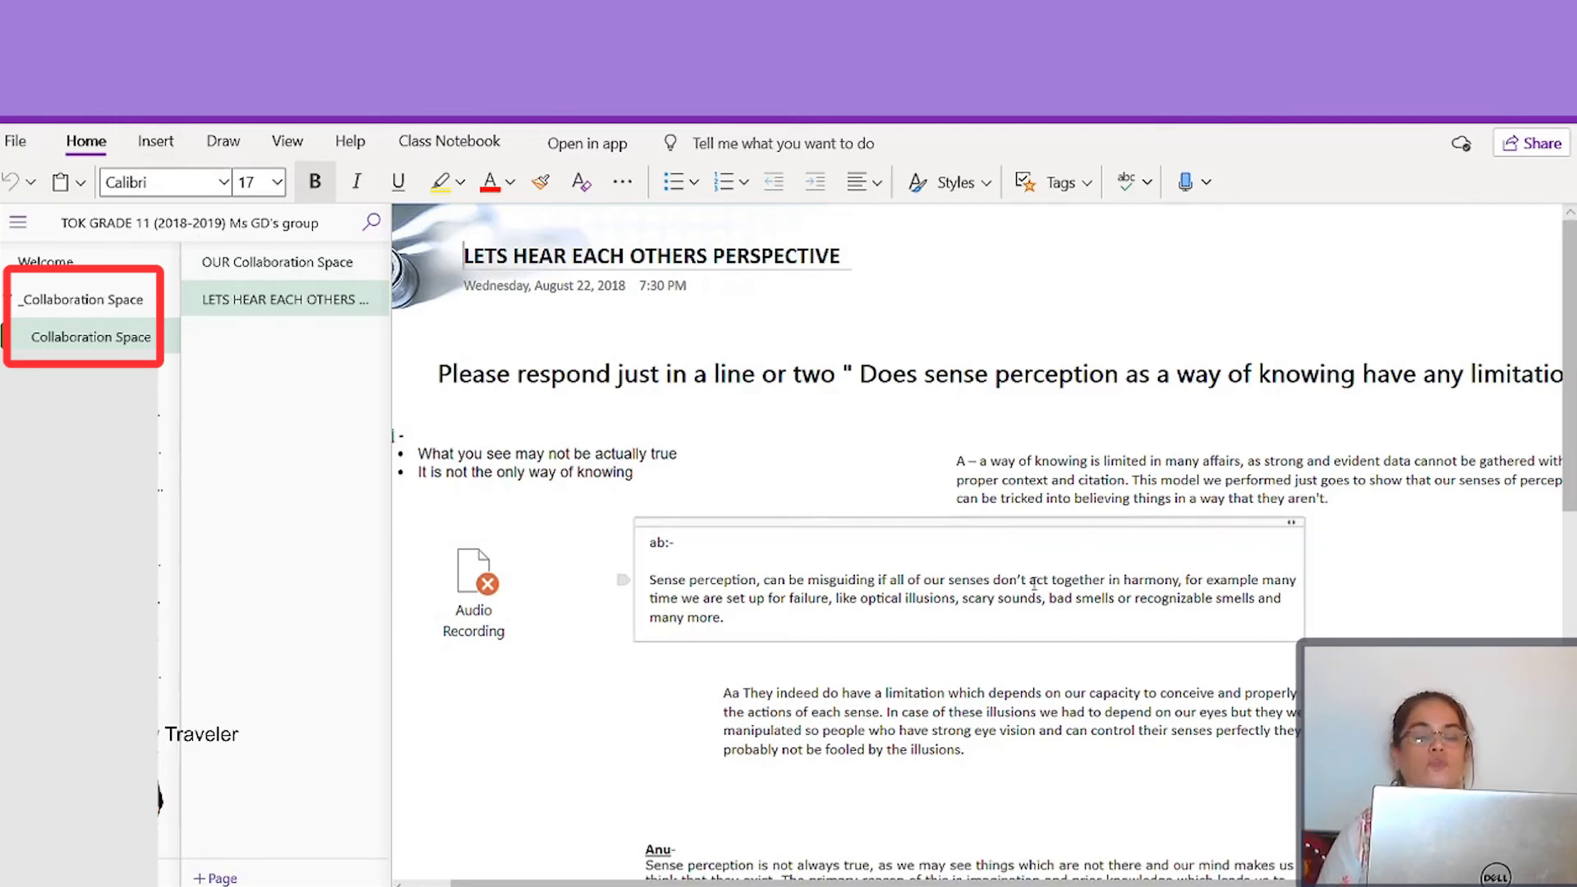
Try the notebook's dictation and open the Class Notes section in a student's private space
left_click(1187, 183)
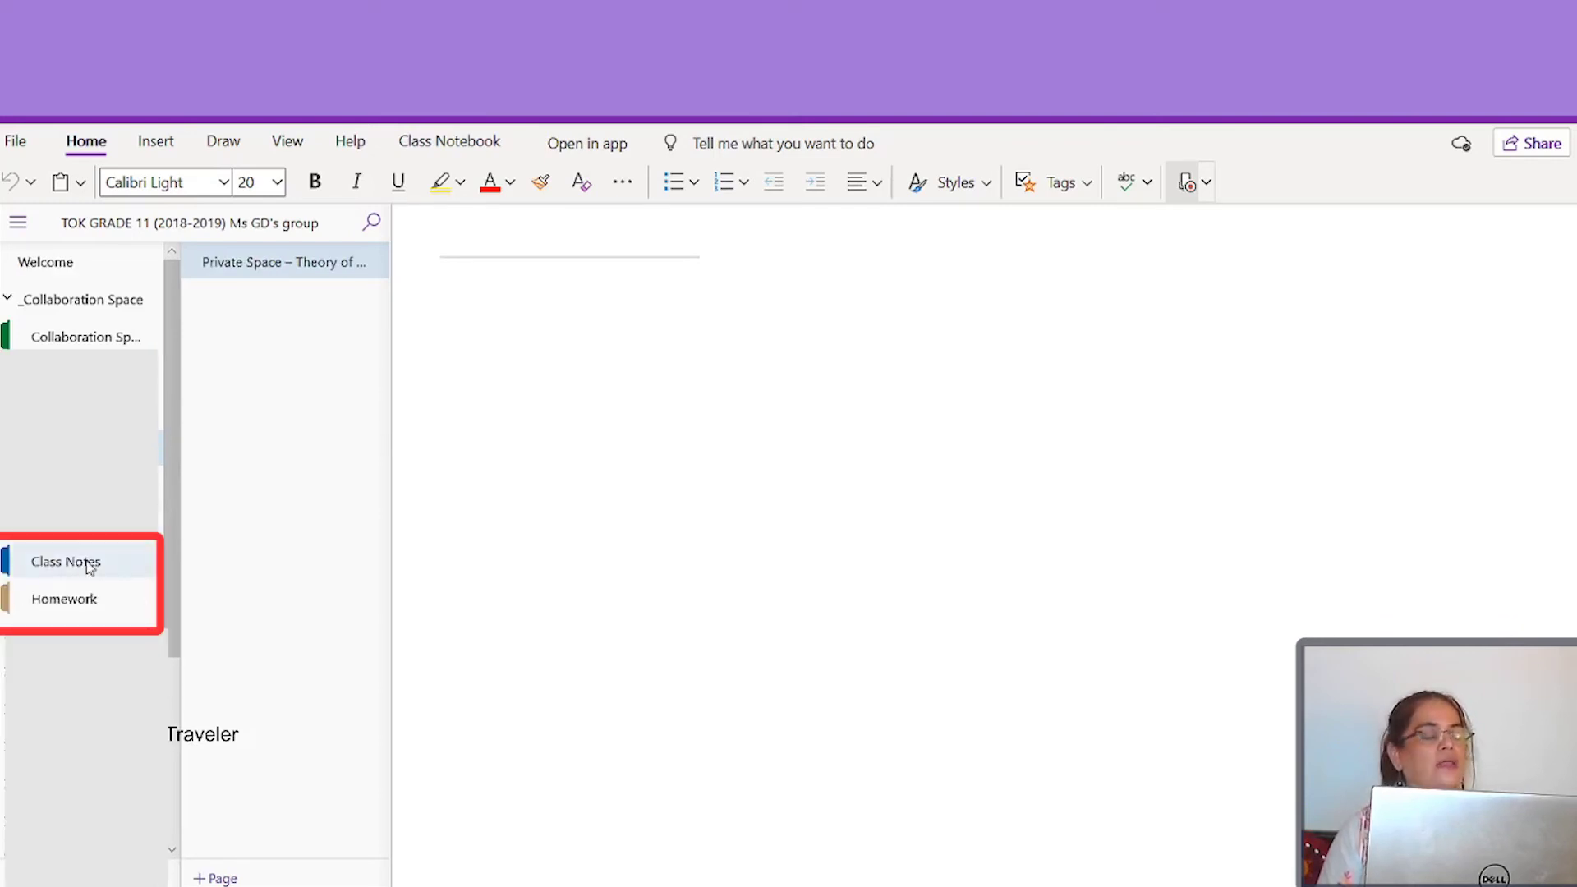
left_click(90, 565)
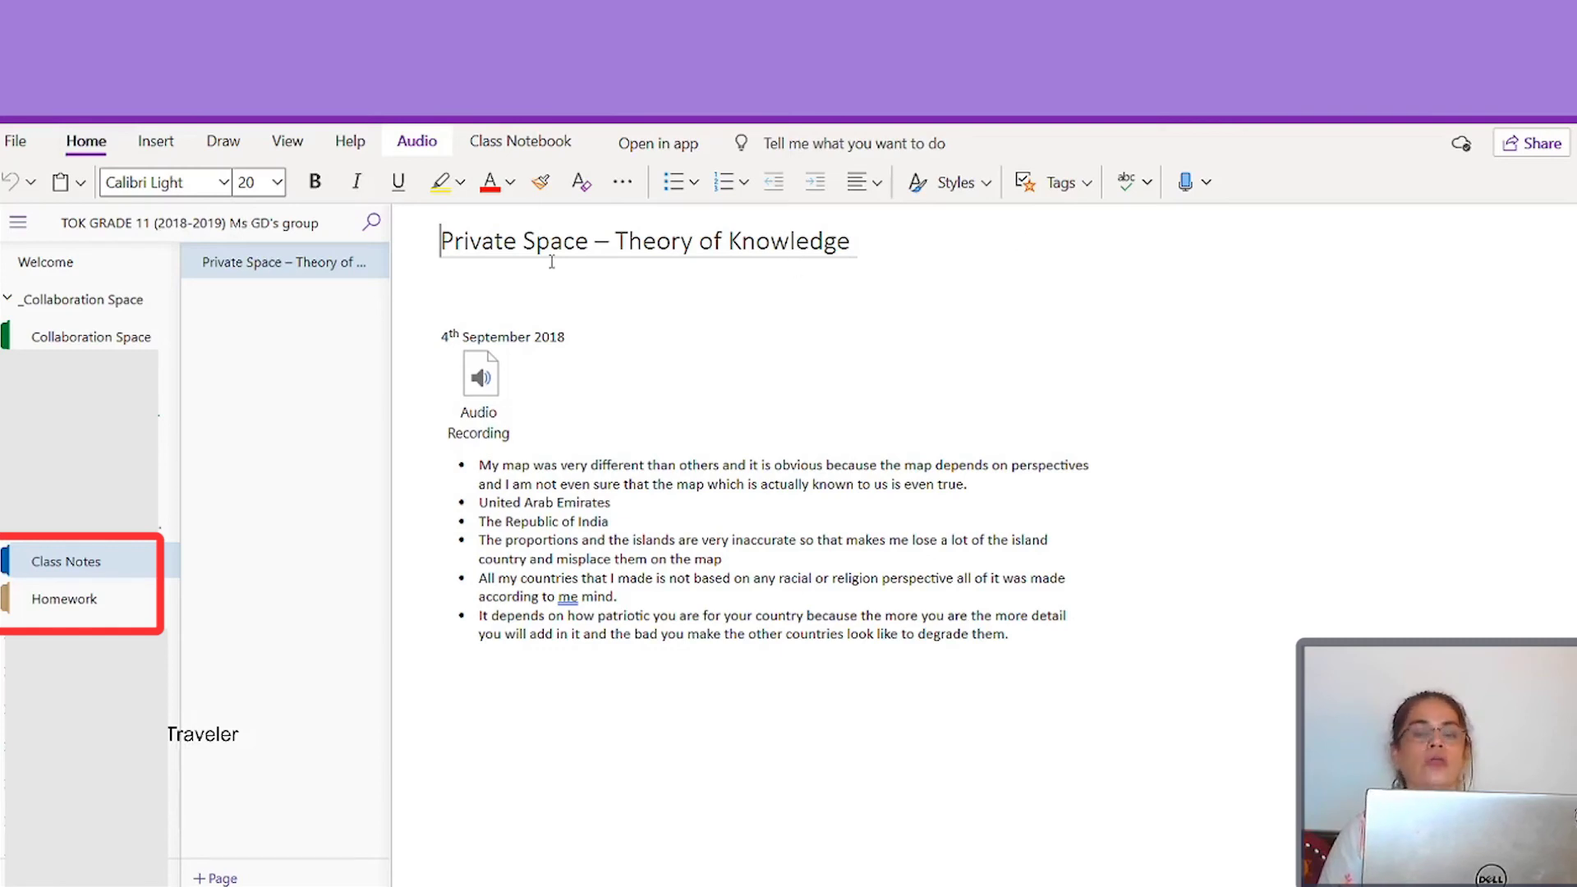
Examine the tags available for notes and the Class Notebook tools
left_click(1086, 191)
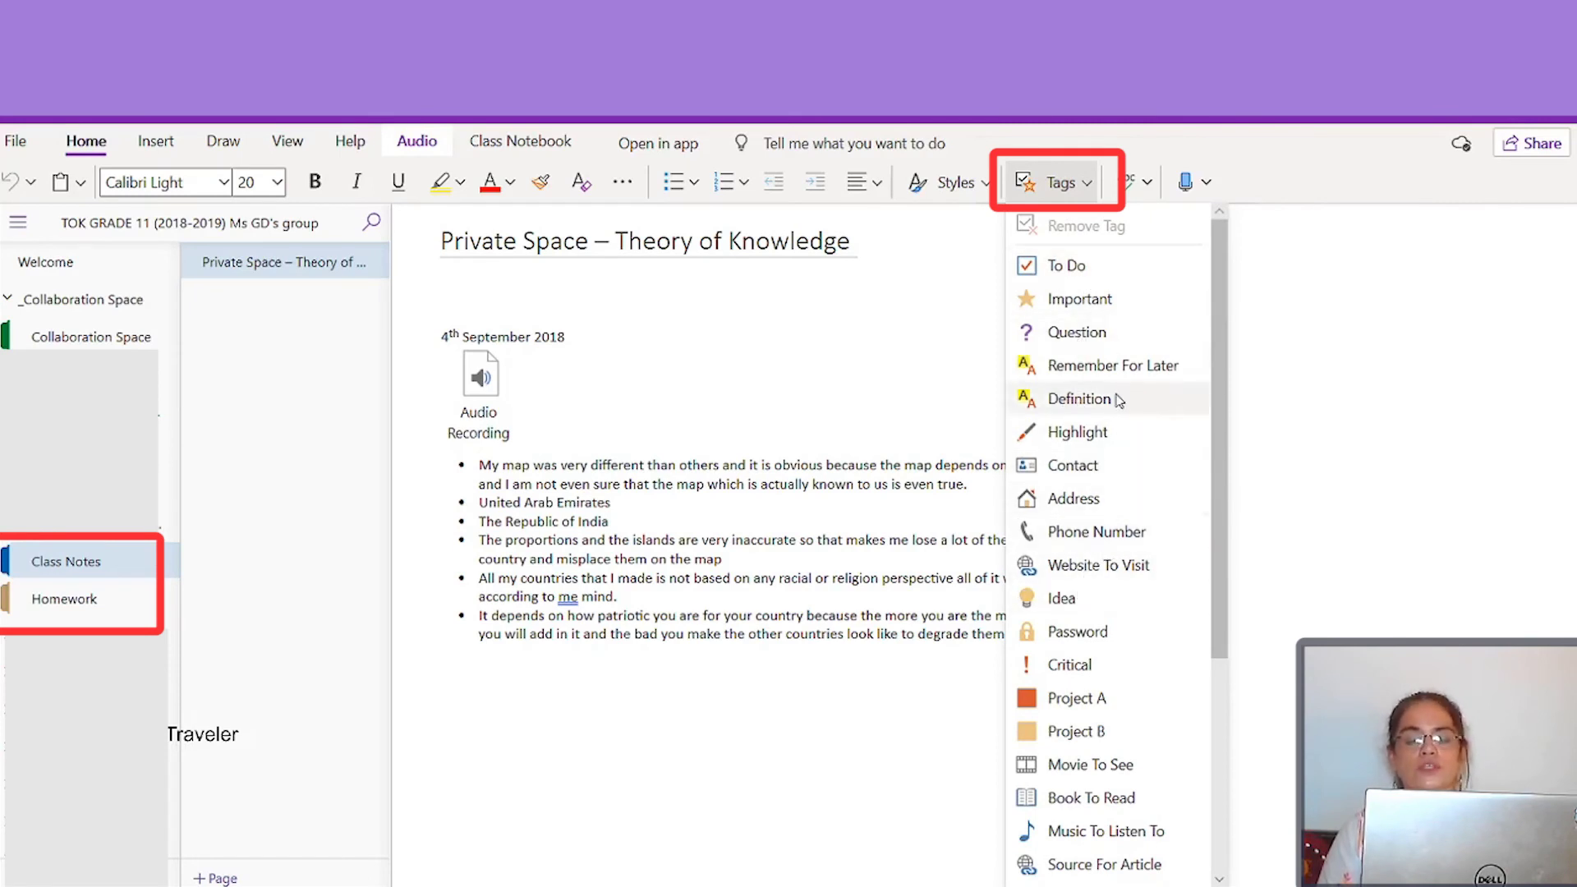
scroll(1169, 362, "down", 1)
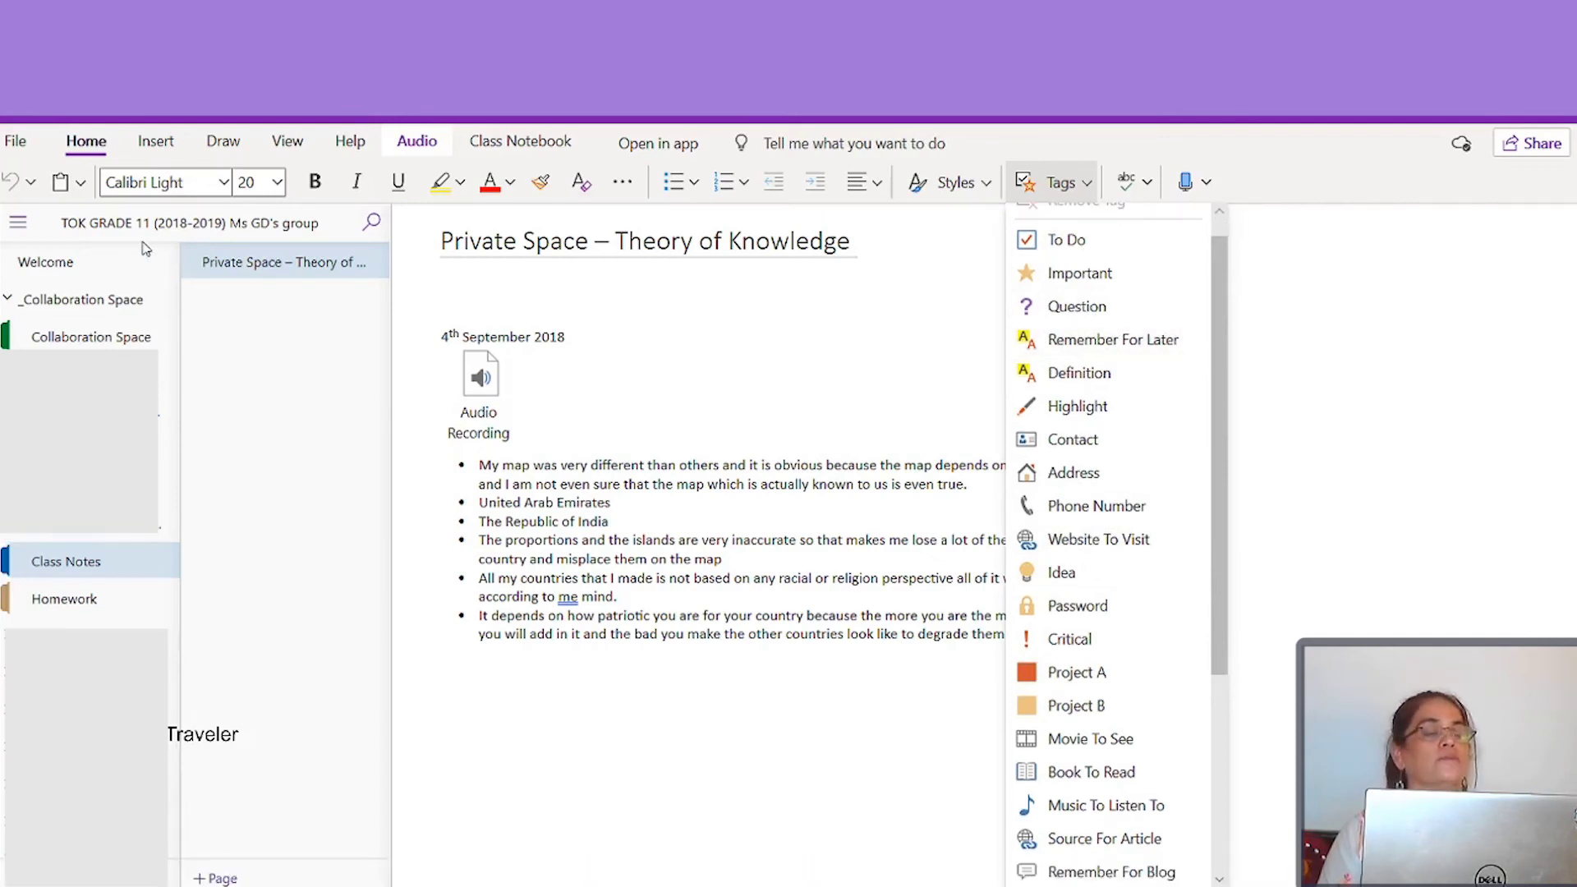
left_click(521, 141)
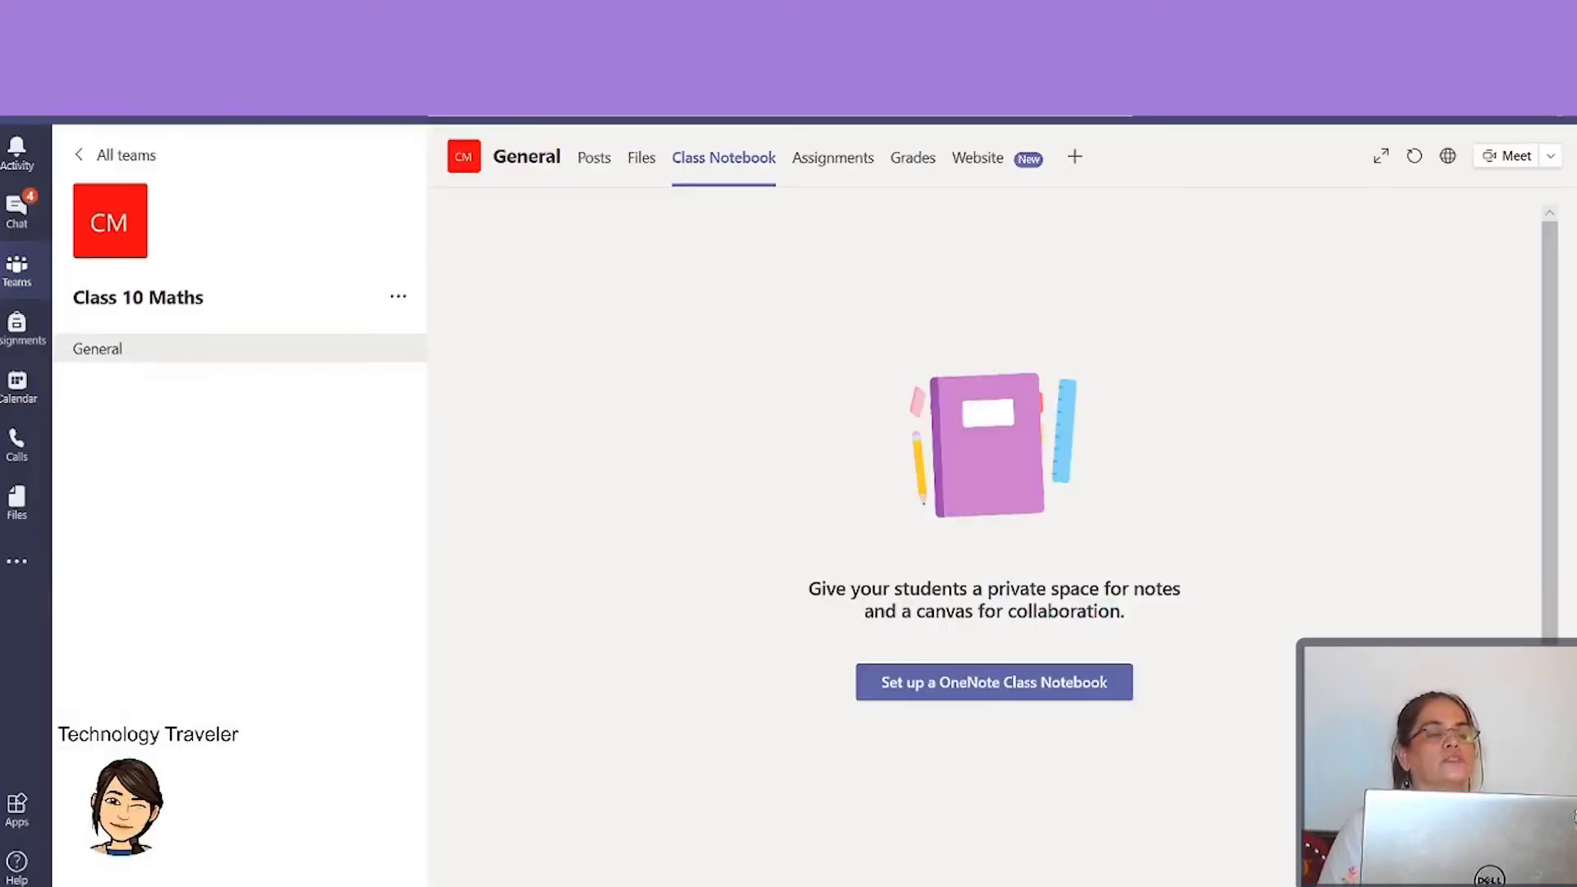
Start an instant meeting in the General channel with the camera off and show its participant list
left_click(1511, 160)
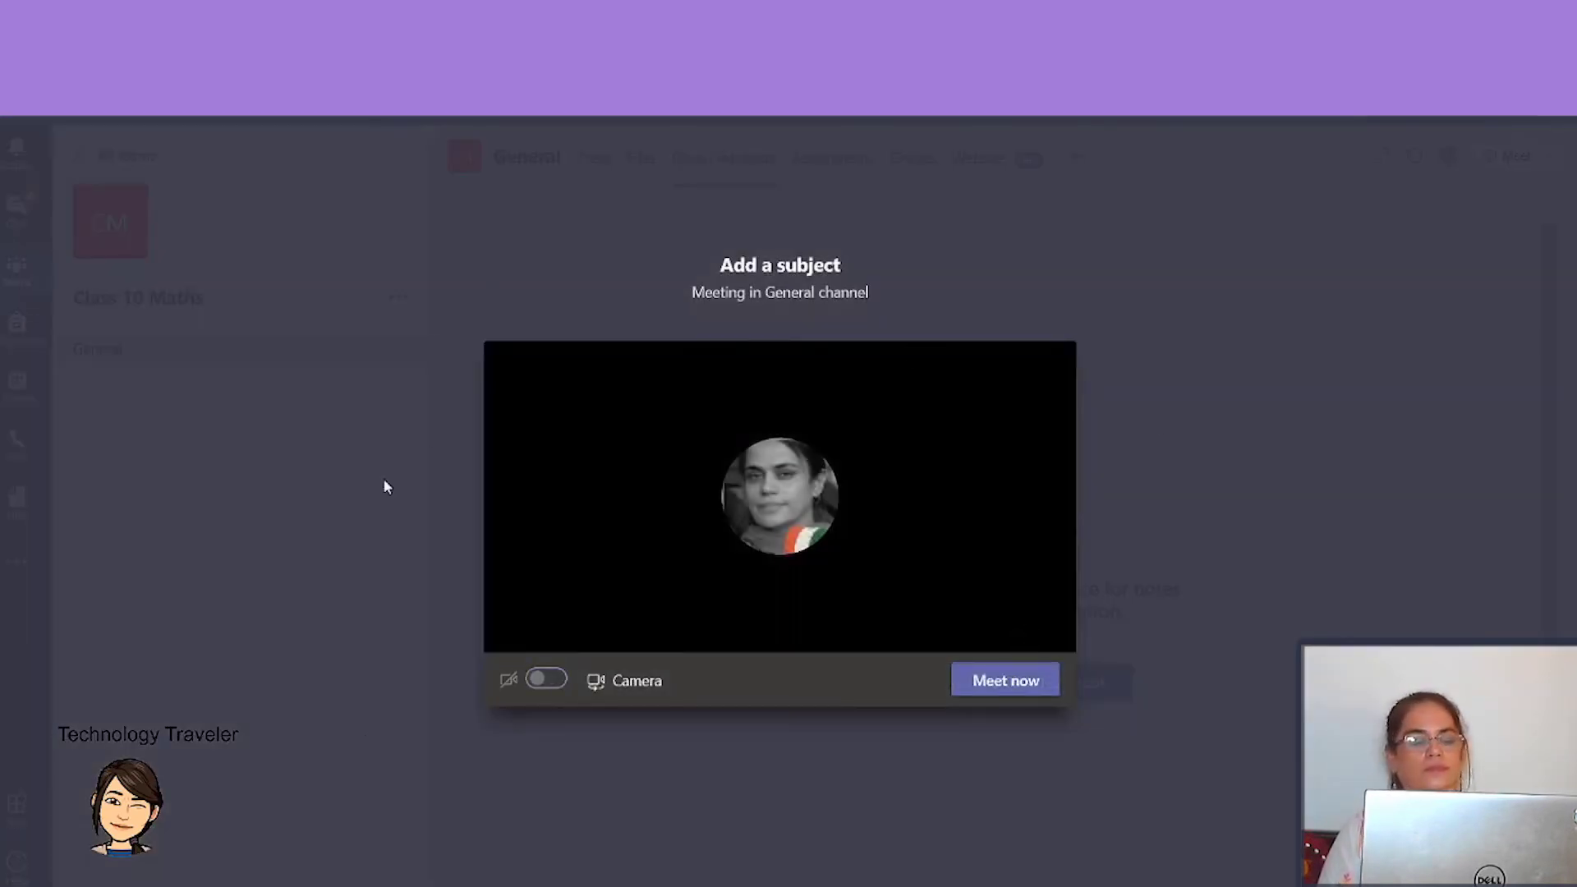
left_click(995, 698)
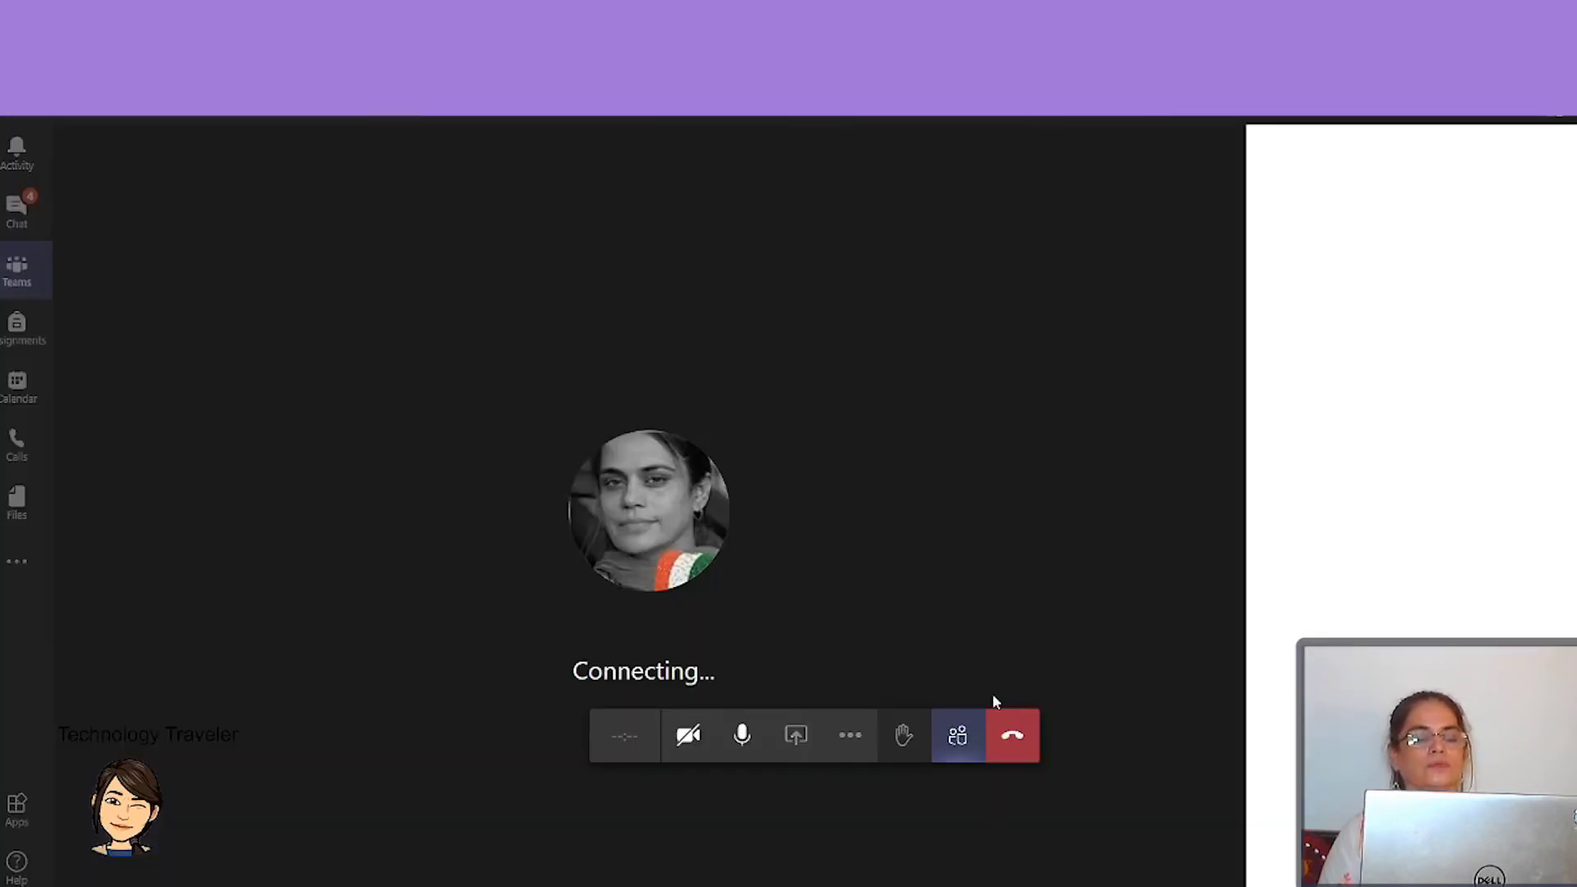
left_click(955, 739)
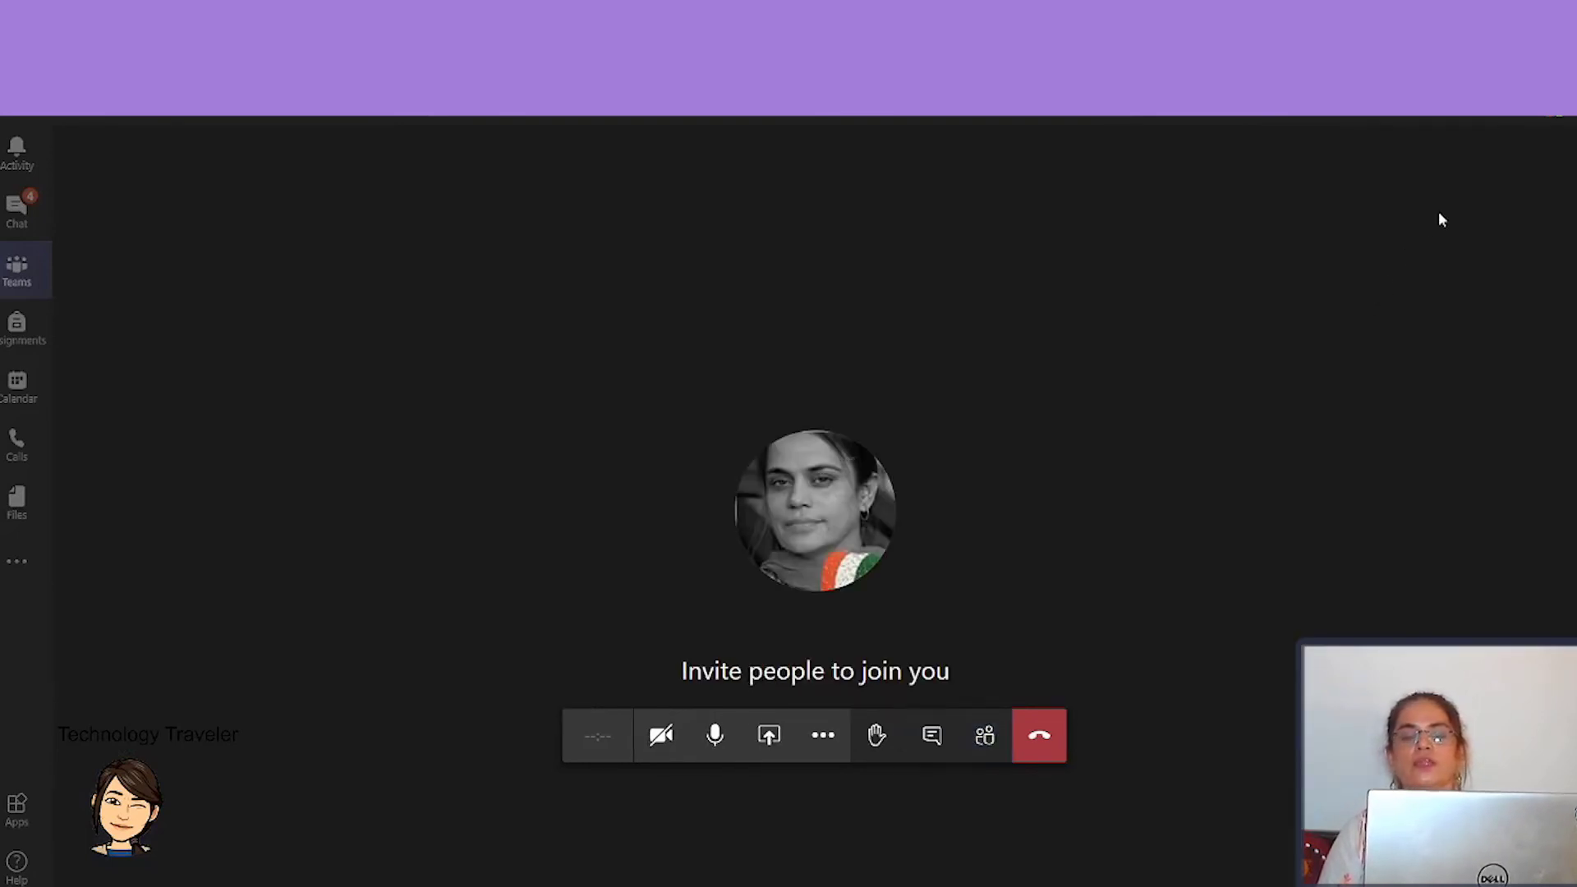
left_click(986, 737)
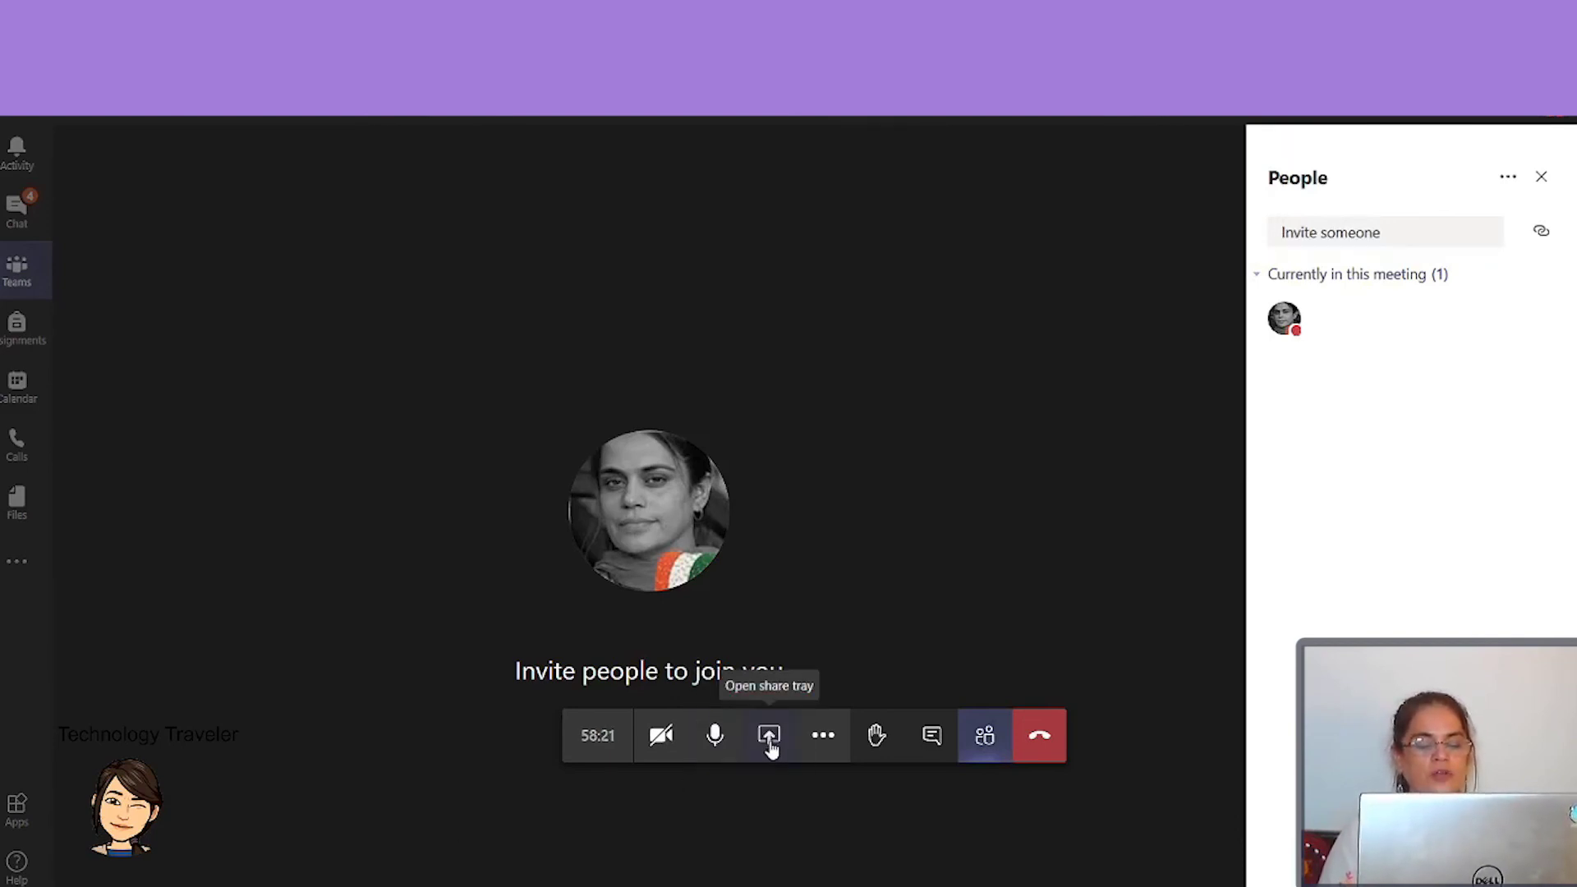
Share a Microsoft Whiteboard in the meeting
left_click(768, 738)
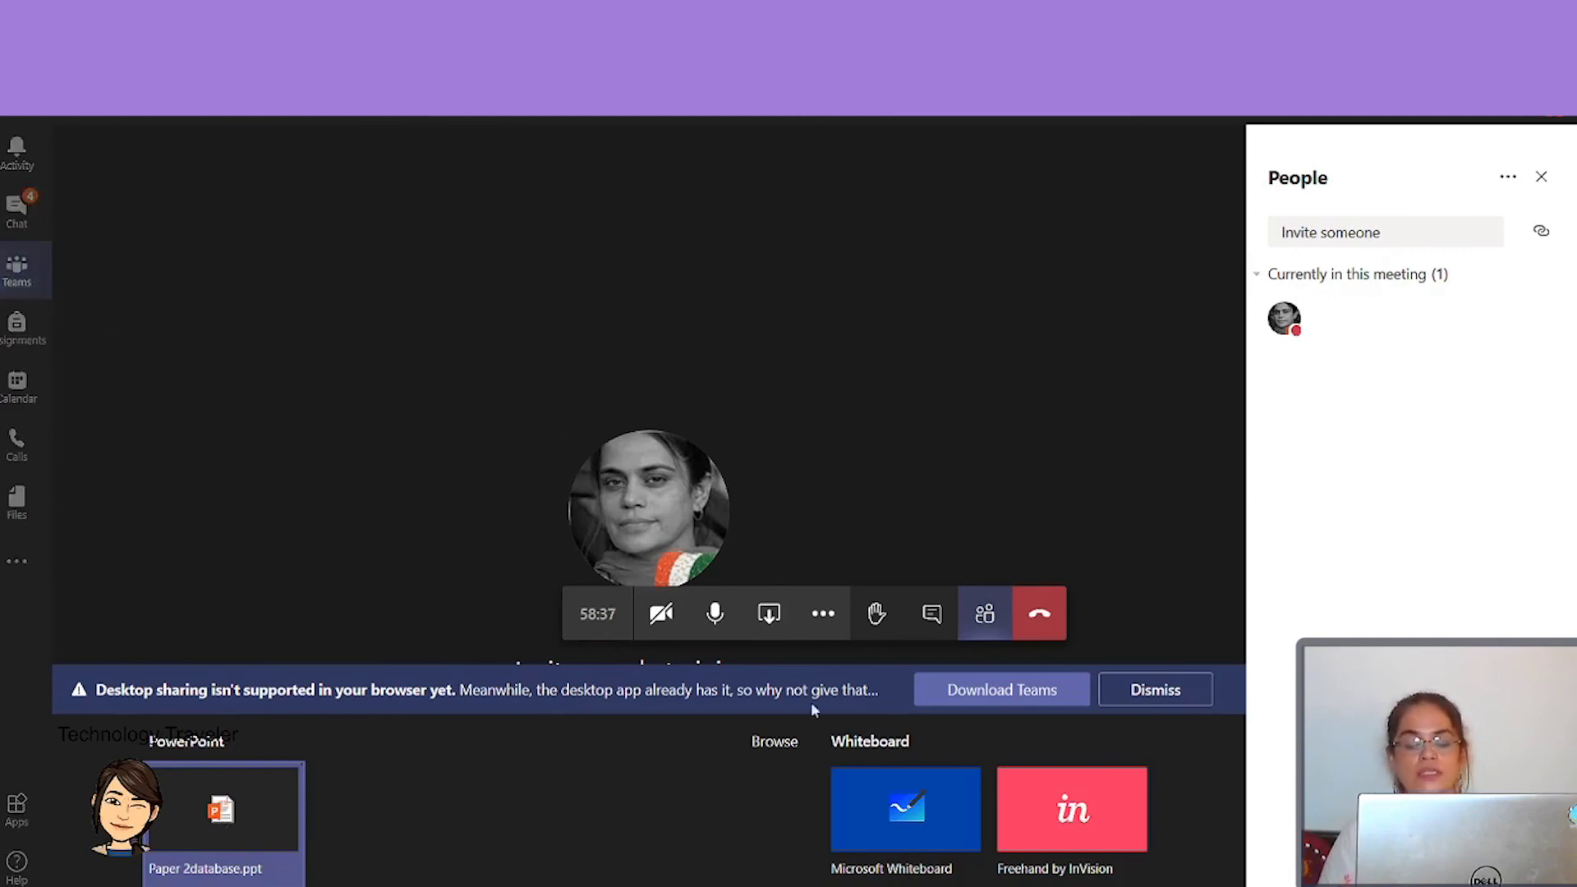
left_click(899, 824)
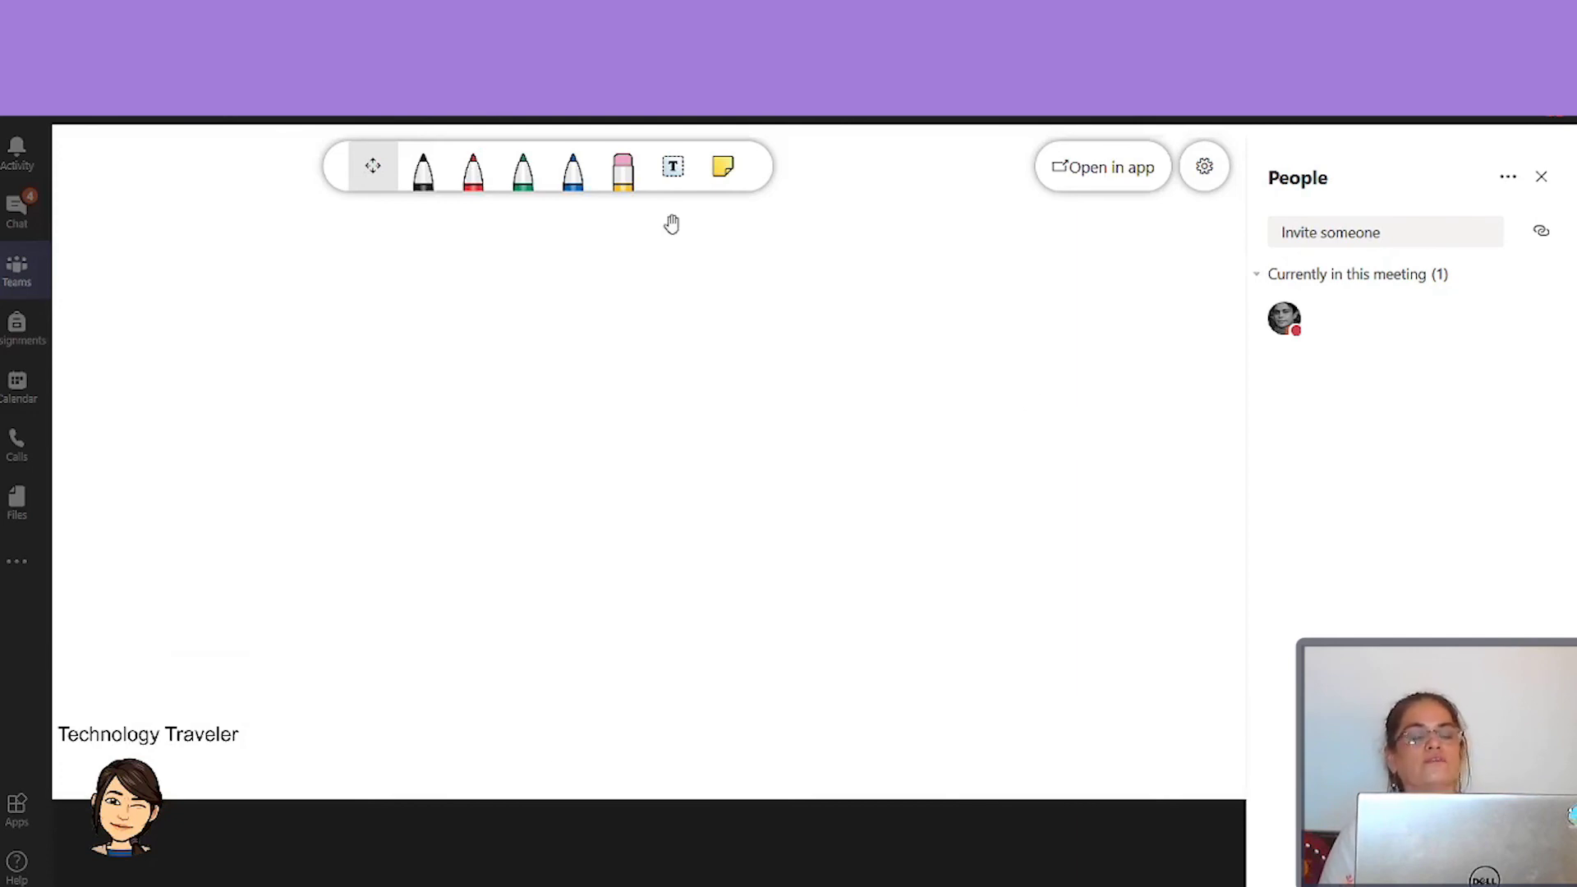
Add a text box reading "Theorem" in the whiteboard's upper left area and a blank sticky note below it
left_click(673, 168)
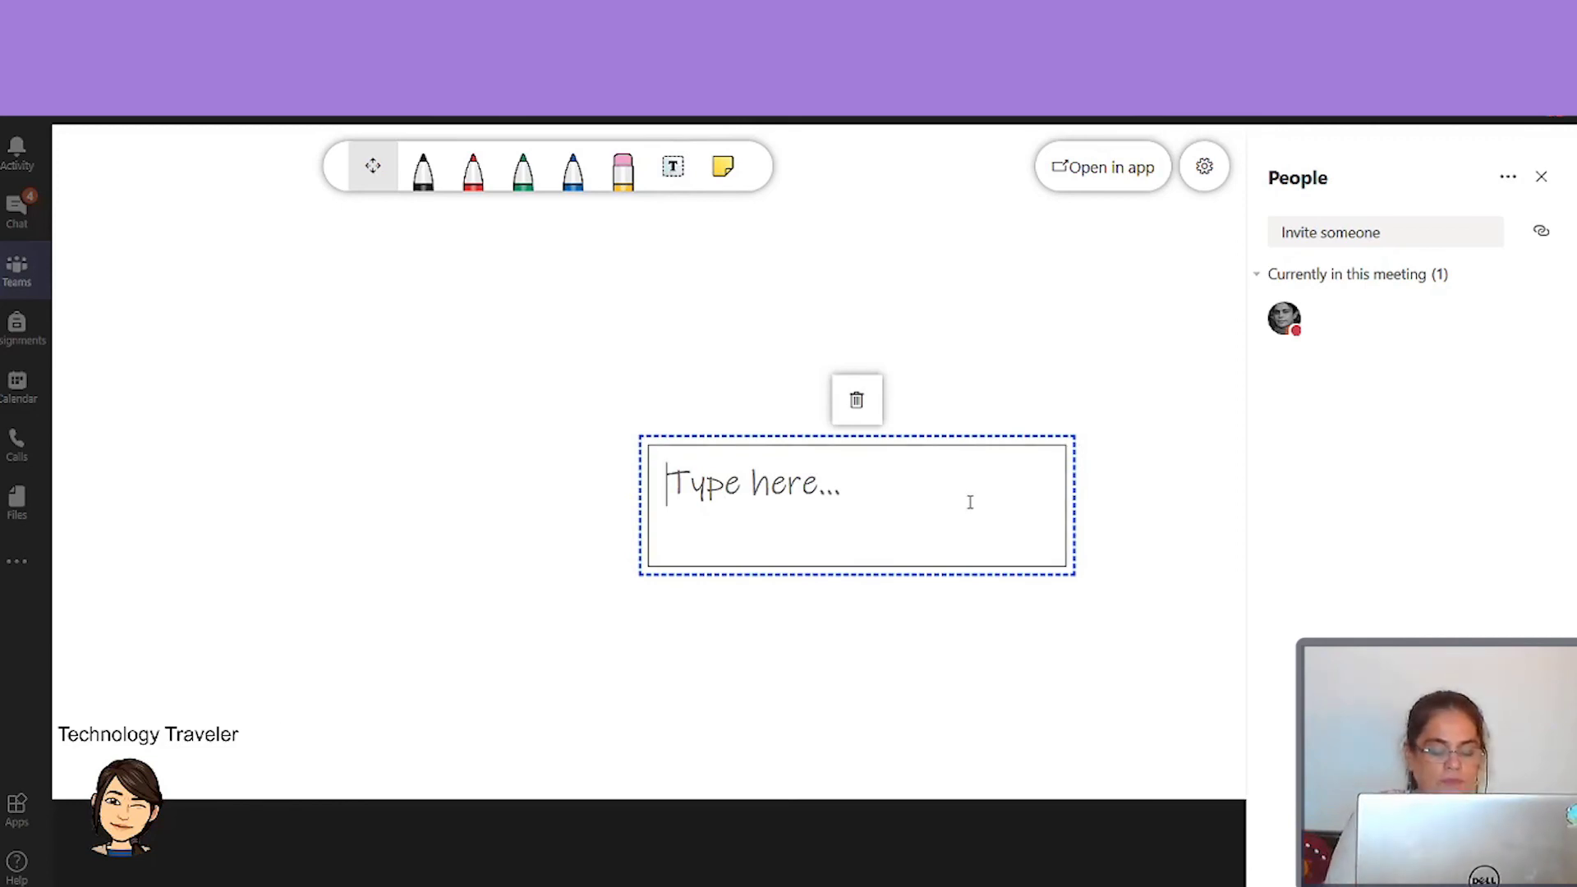
type("Theorem")
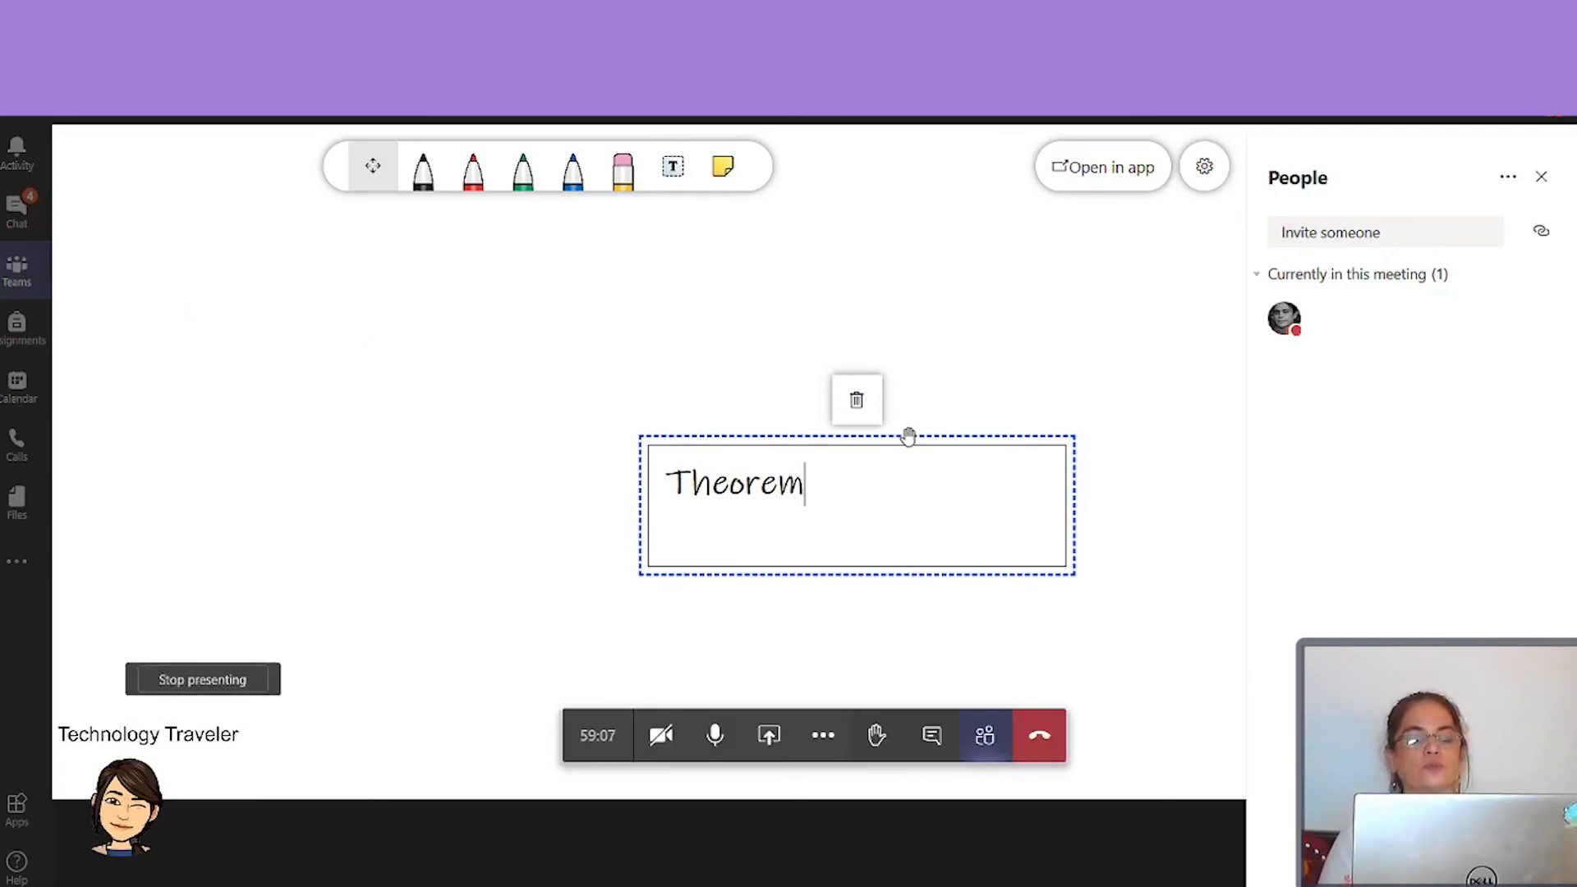
left_click_drag(908, 444, 617, 270)
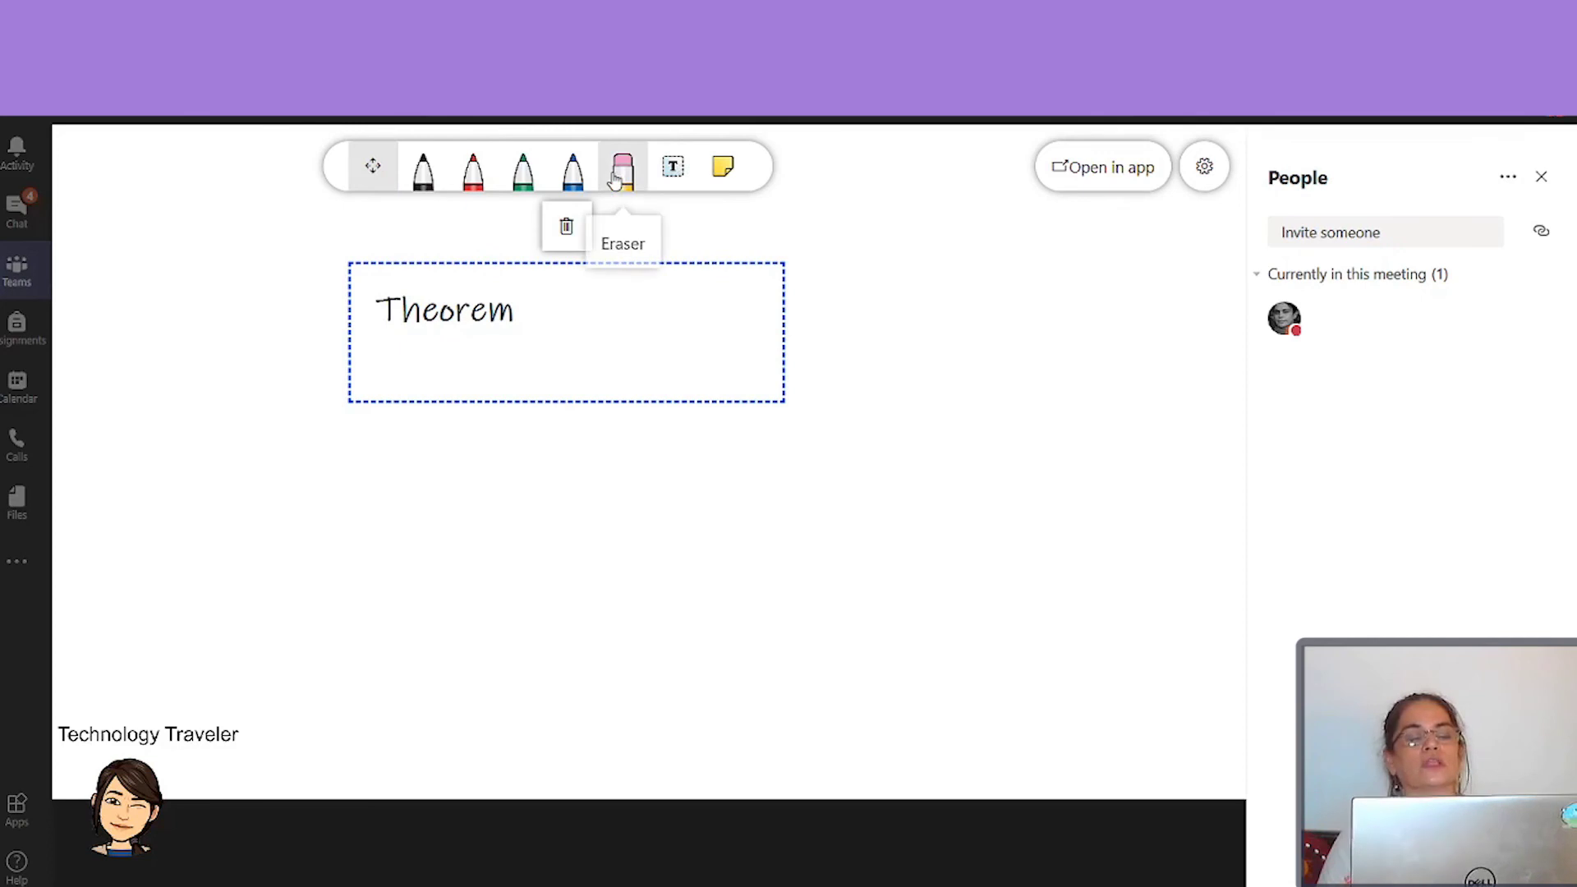
left_click(722, 169)
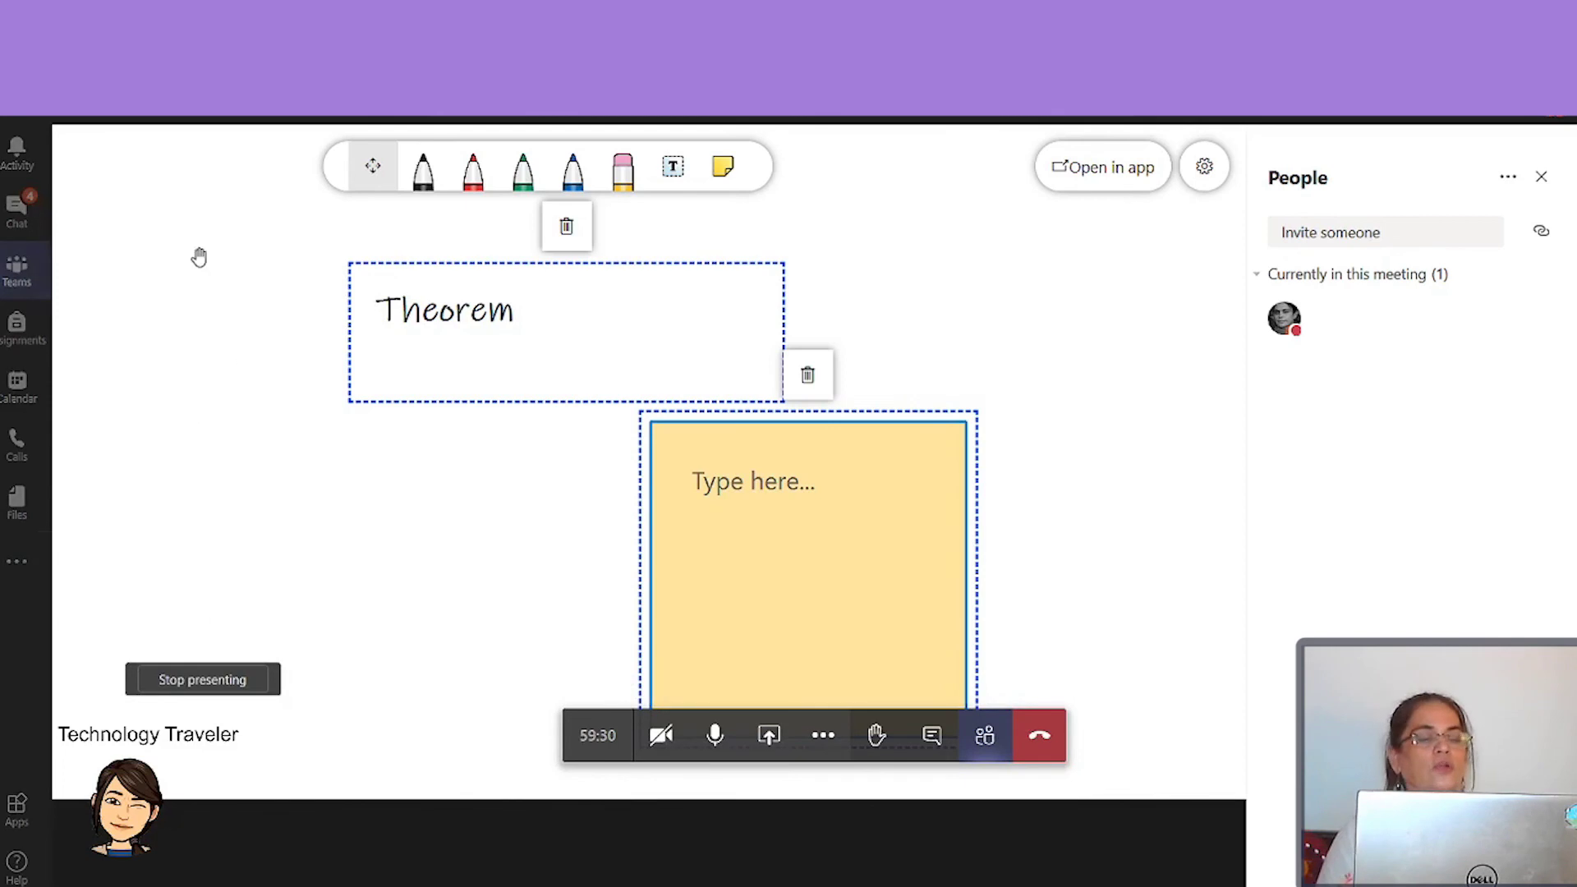
Begin inviting someone to the meeting
left_click(1391, 231)
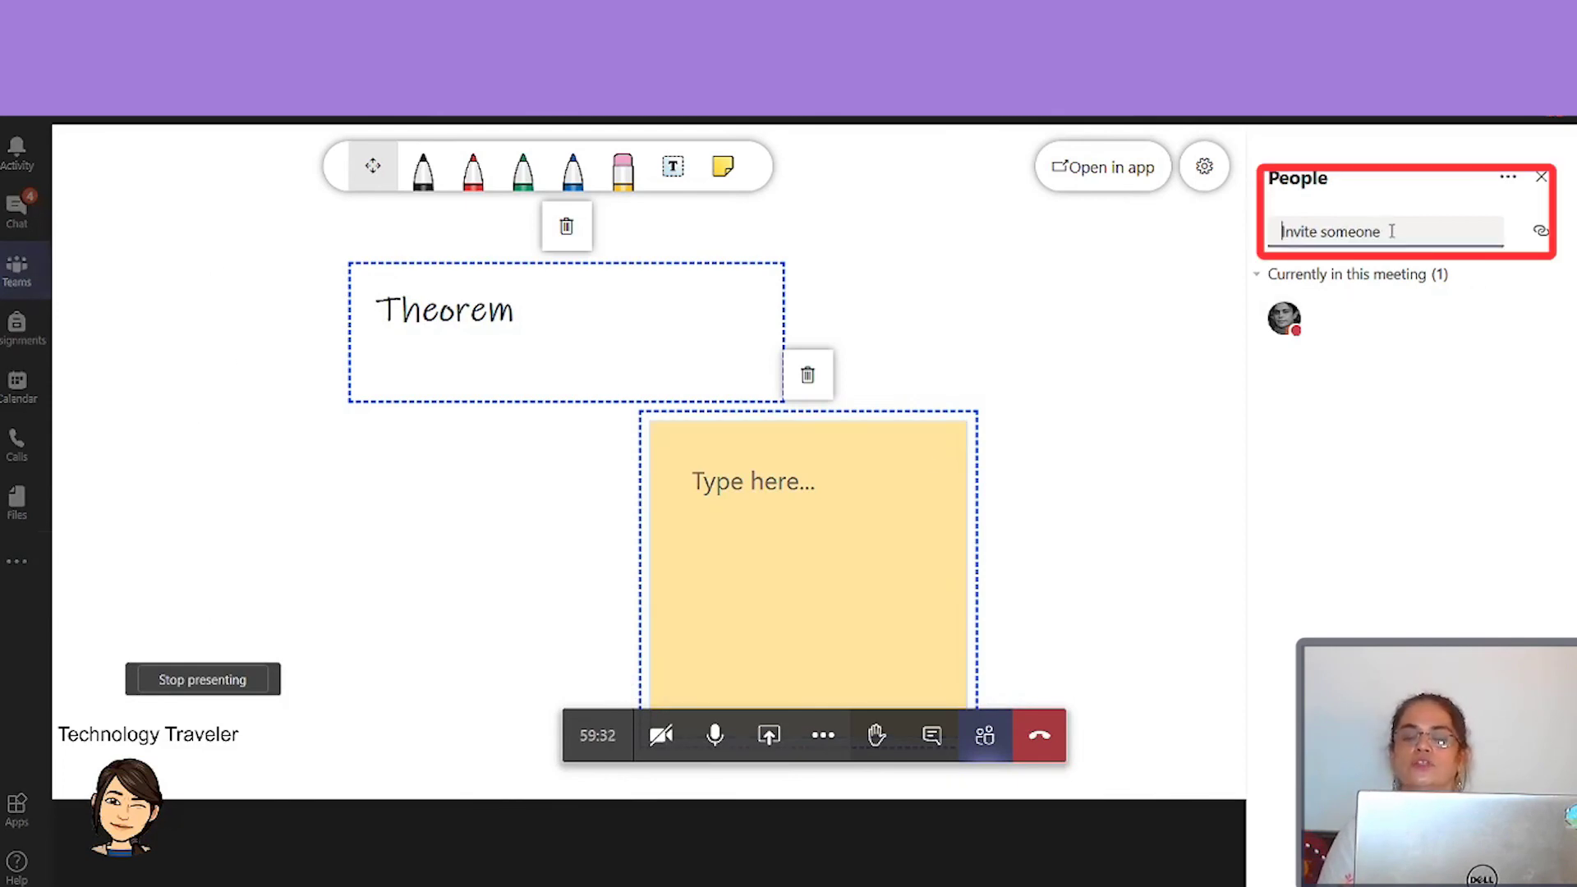